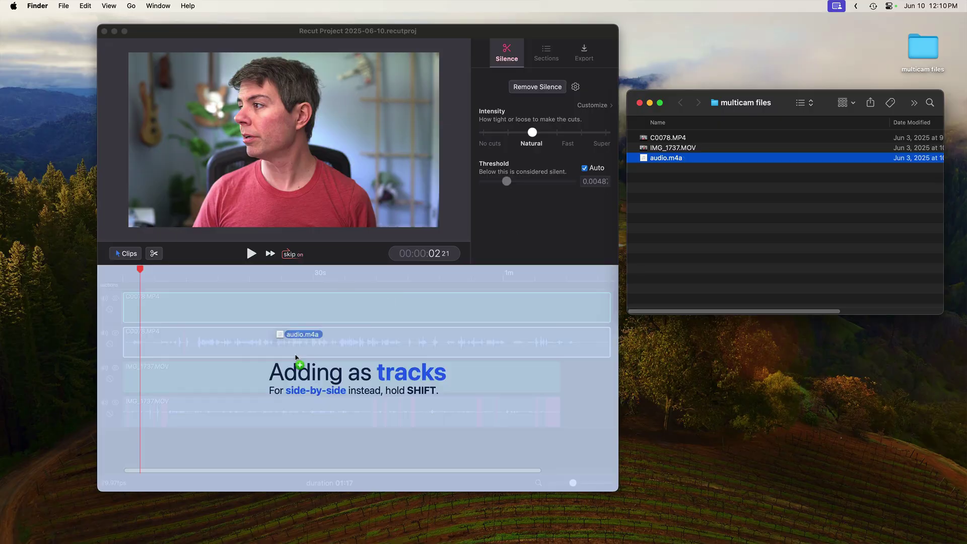
- Add audio.m4a from Finder to the Recut timeline as a new track
drag(296, 357, 296, 358)
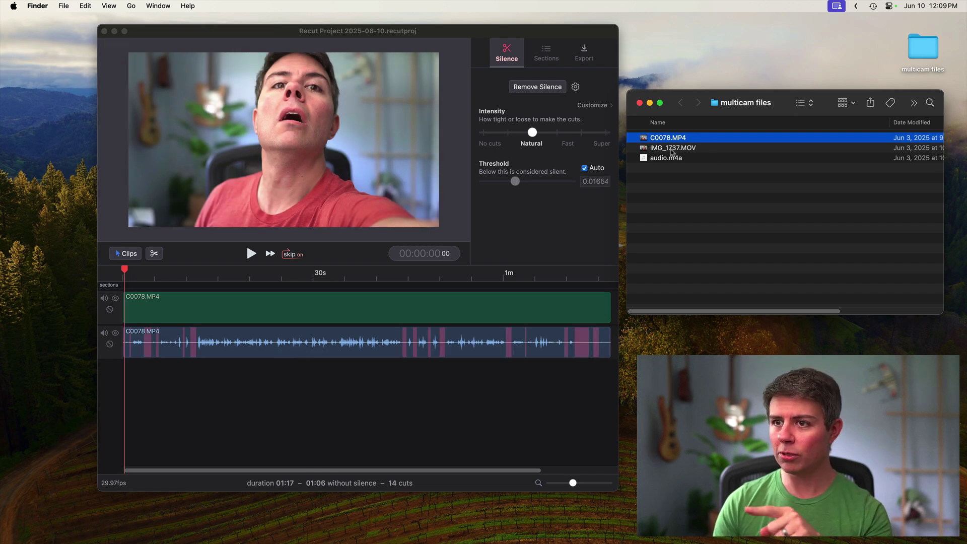
- Add IMG_1737.MOV and then audio.m4a as new tracks below C0078.MP4
drag(672, 151, 309, 381)
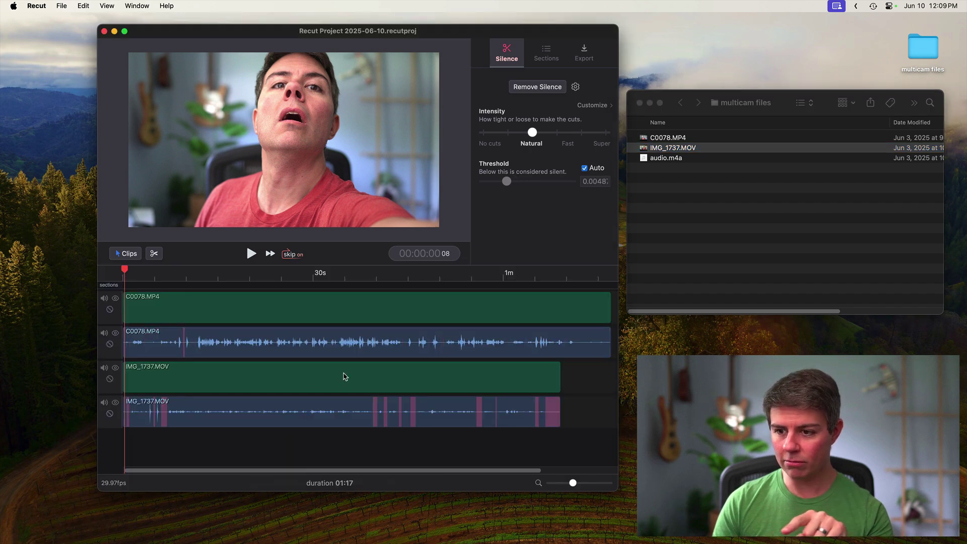
click(147, 313)
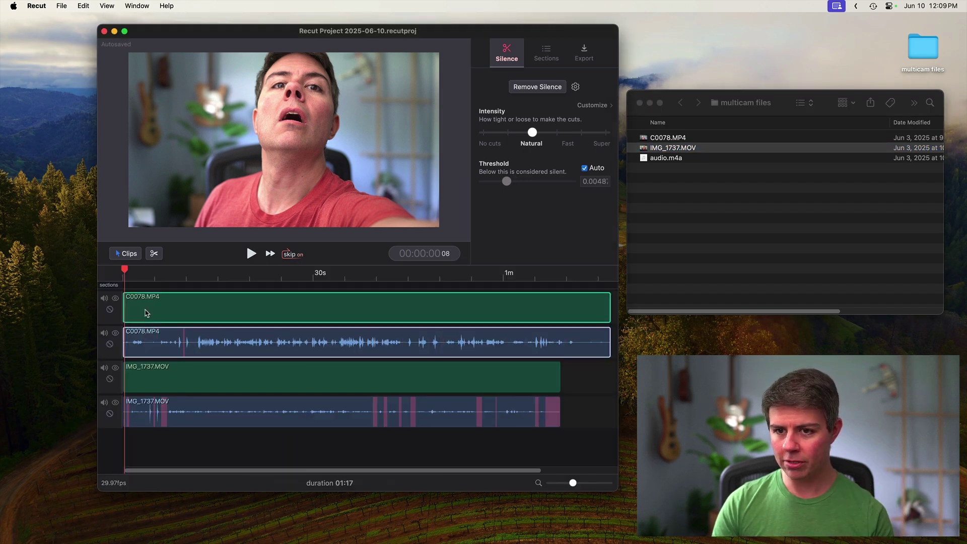
click(140, 276)
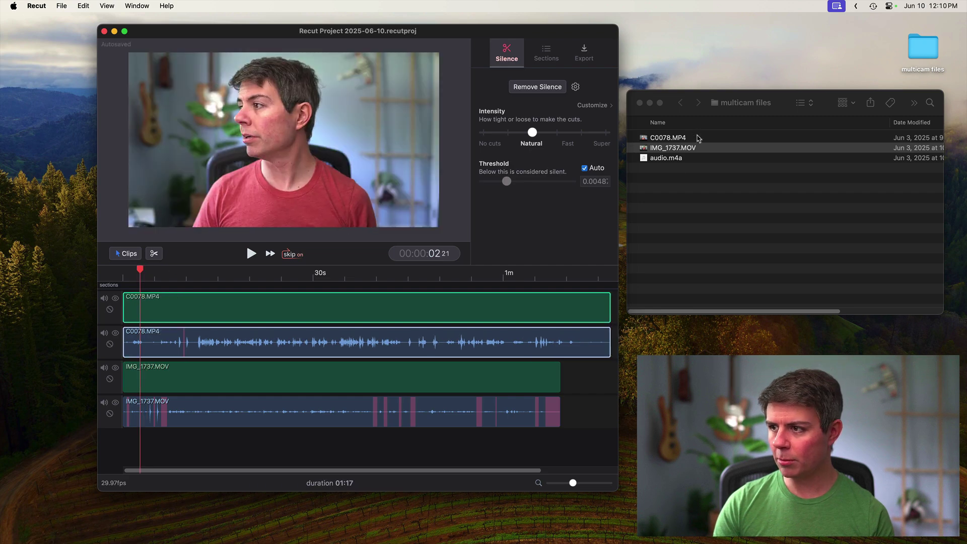
drag(673, 161, 289, 364)
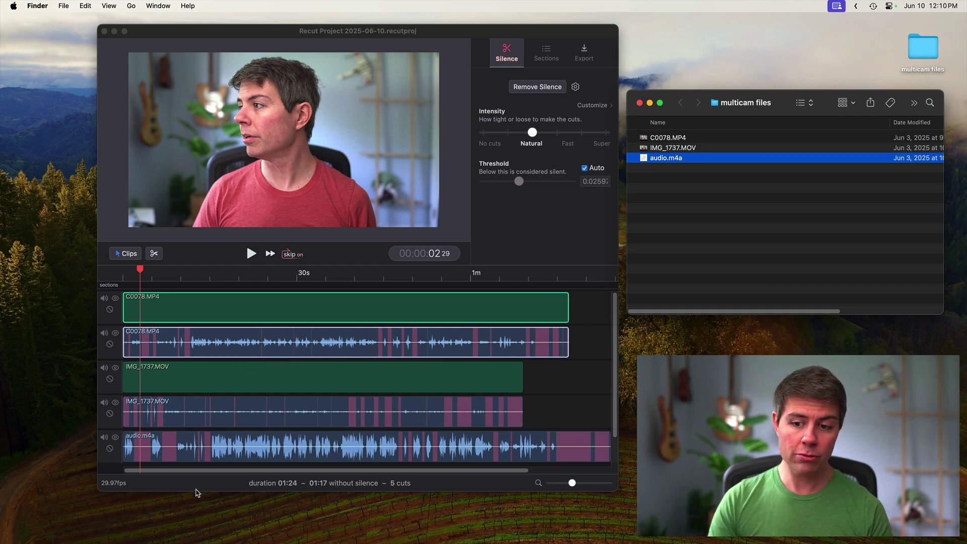
click(191, 285)
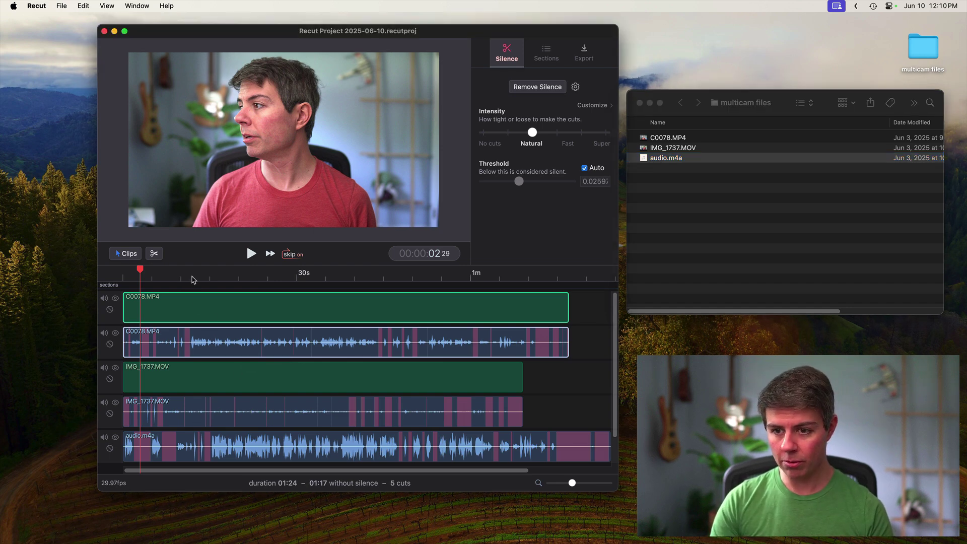
click(177, 281)
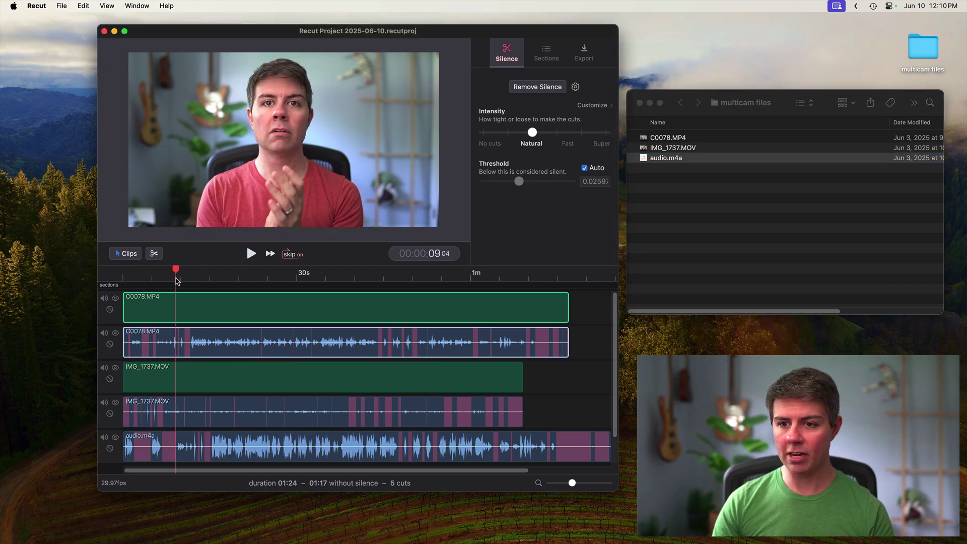
click(175, 281)
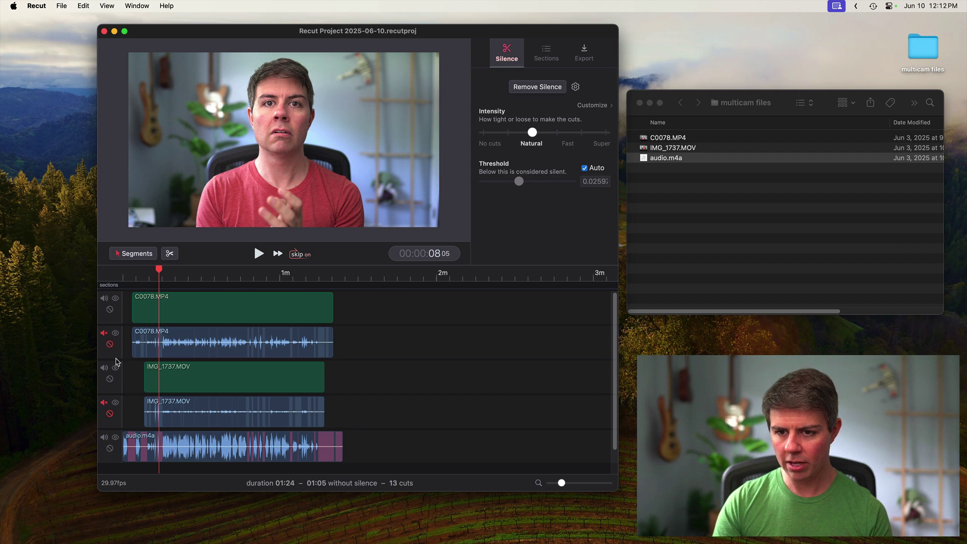
mouse_move(114, 357)
mouse_down()
mouse_move(113, 387)
mouse_move(112, 350)
mouse_up()
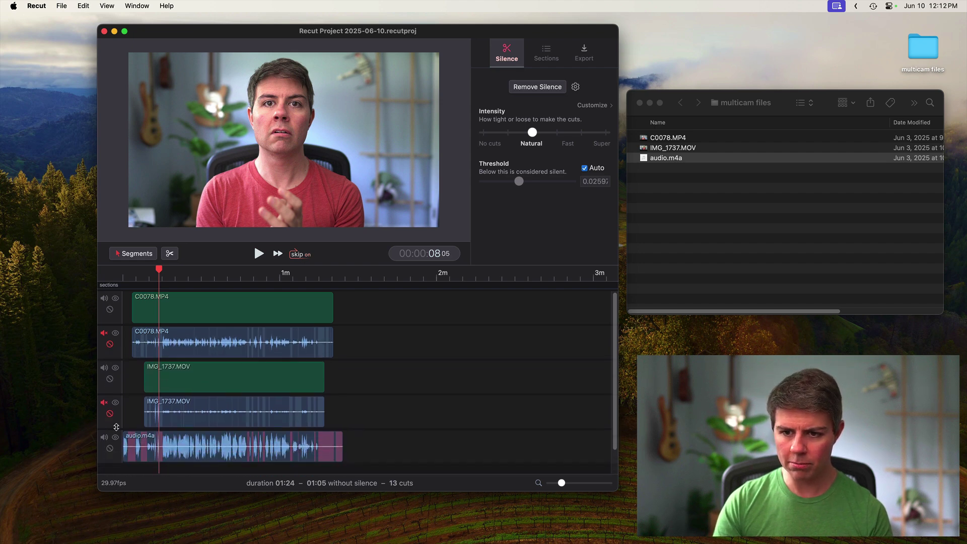
mouse_move(116, 427)
mouse_down()
mouse_move(116, 456)
mouse_move(117, 427)
mouse_up()
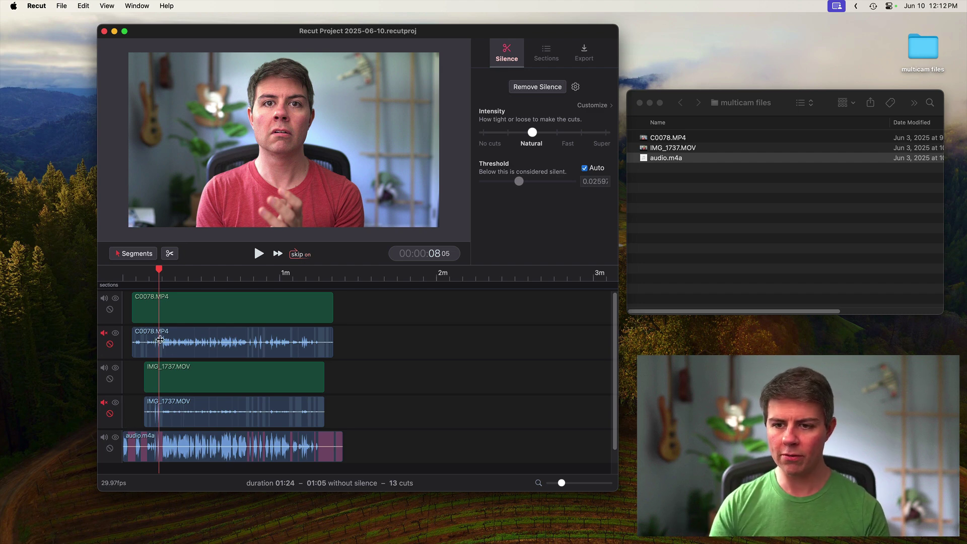
drag(561, 484, 595, 488)
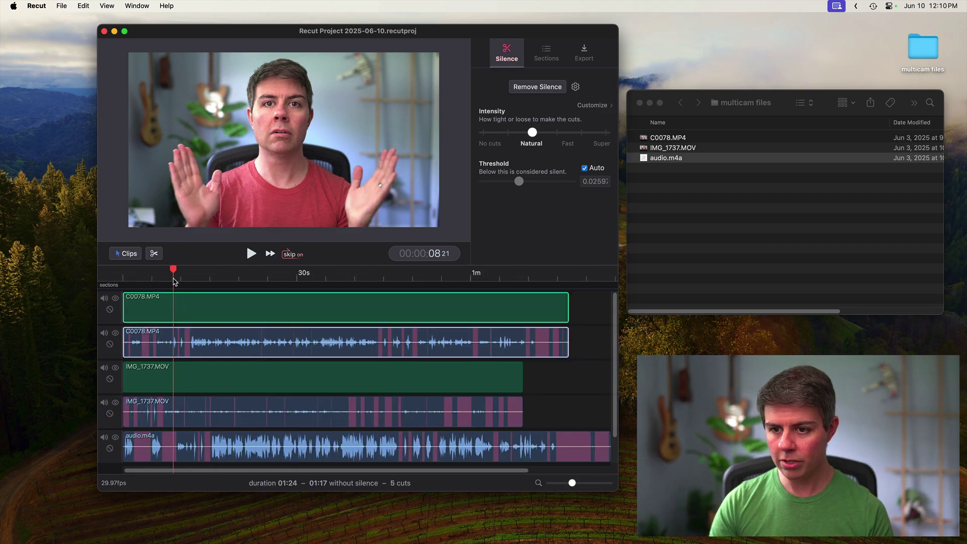
click(571, 392)
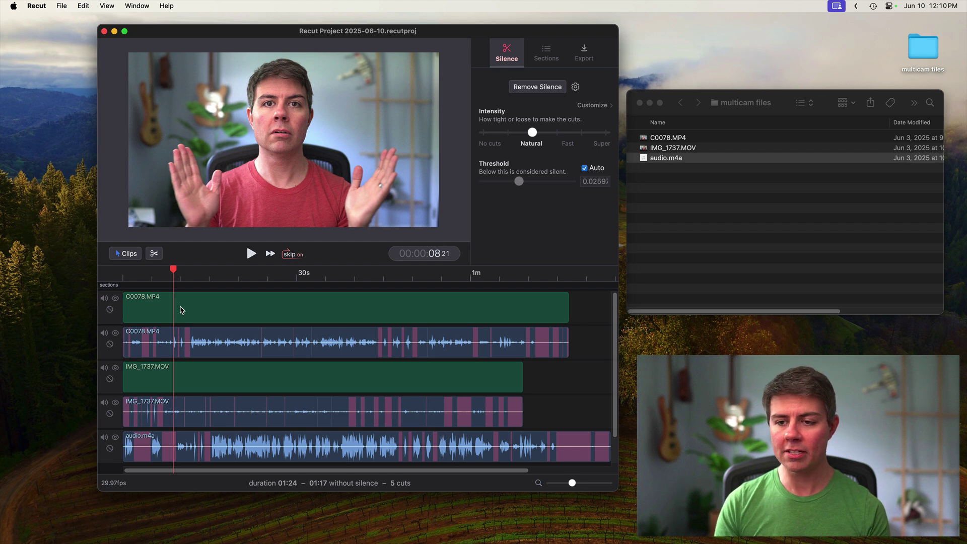
click(176, 271)
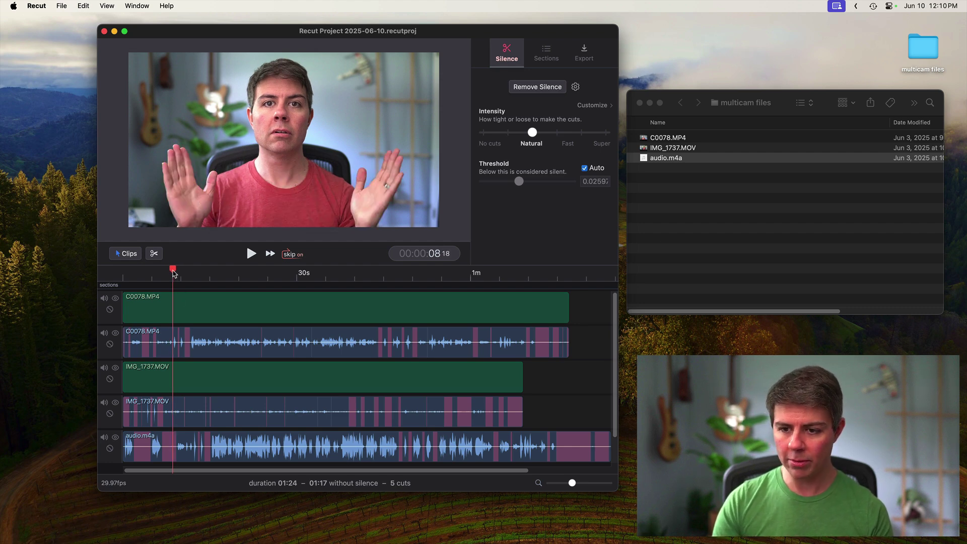
- Zoom the timeline in around the 12-second mark
click(192, 272)
mouse_move(193, 274)
mouse_down()
mouse_move(205, 273)
mouse_move(195, 272)
mouse_up()
key(super+equal)
key(super+equal)
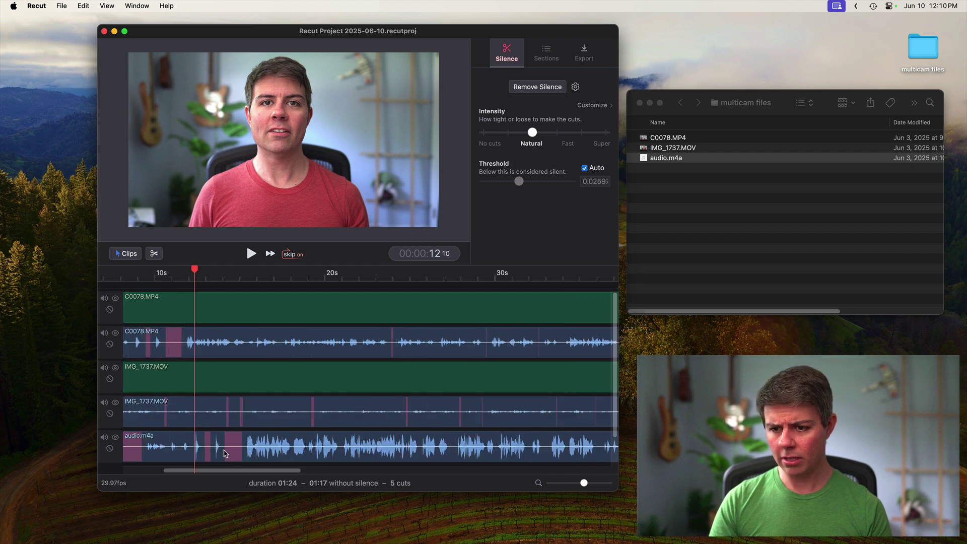
drag(196, 275, 200, 276)
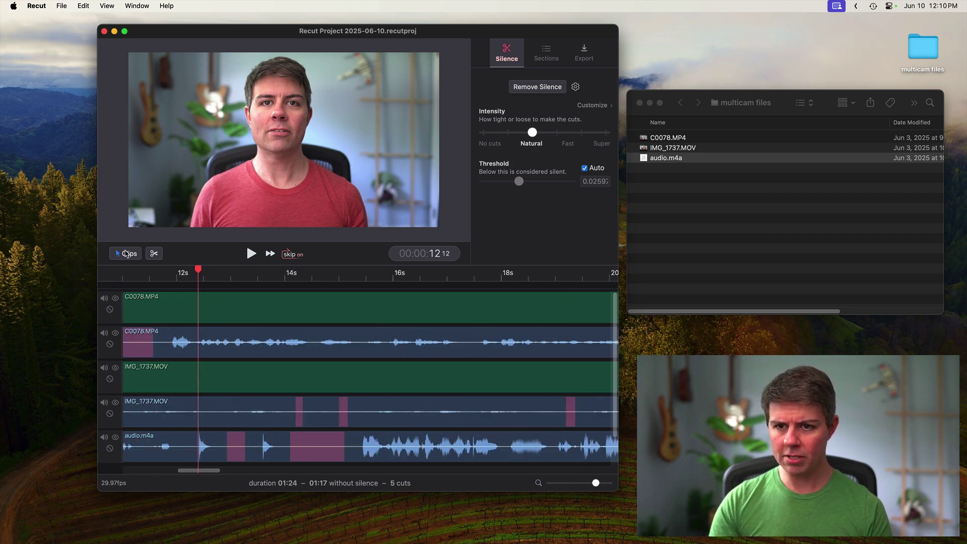
- Shift C0078.MP4 and IMG_1737.MOV until their waveforms line up with audio.m4a
drag(136, 307, 377, 315)
drag(196, 316, 143, 315)
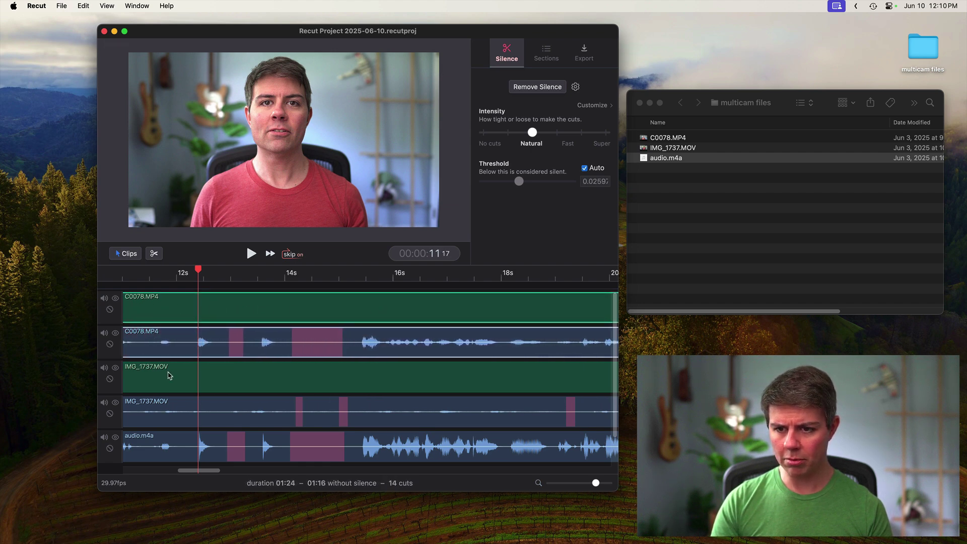
drag(168, 375, 353, 377)
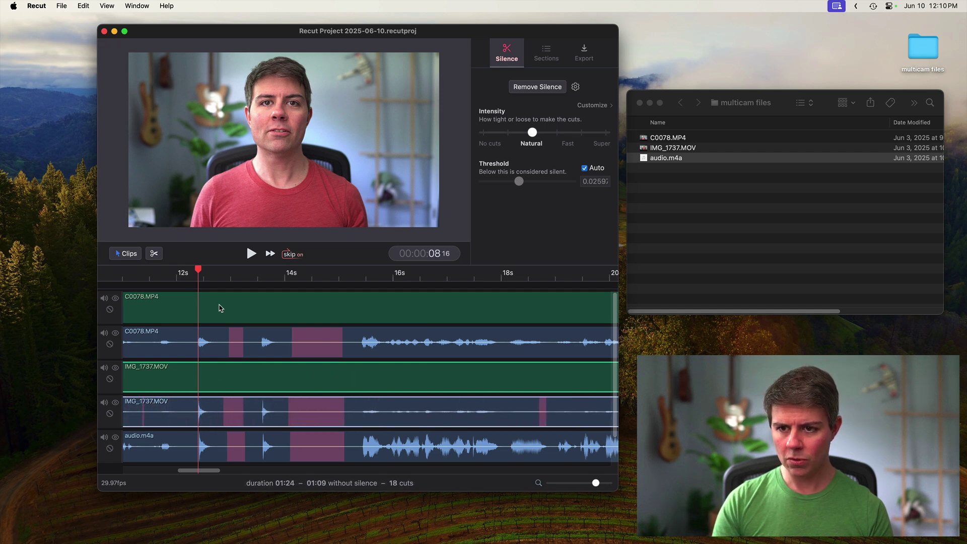
click(223, 316)
key(super+minus)
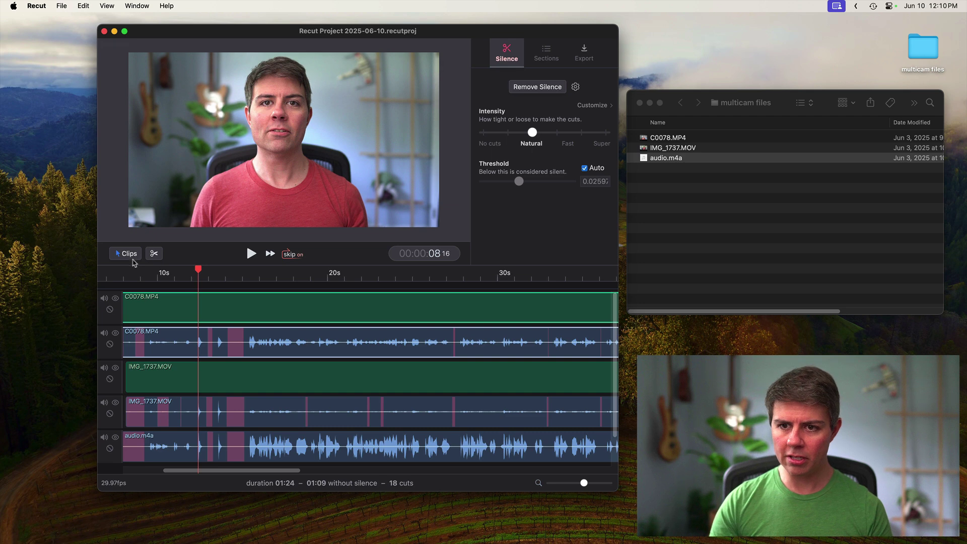
- Try Segments editing mode on a lower-track segment, then return to Clips mode
click(141, 256)
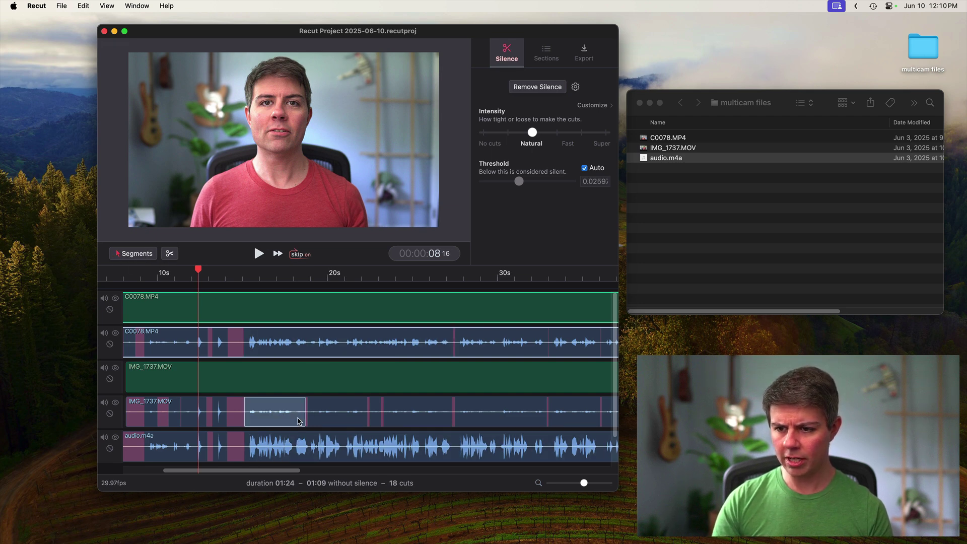
drag(300, 421, 244, 413)
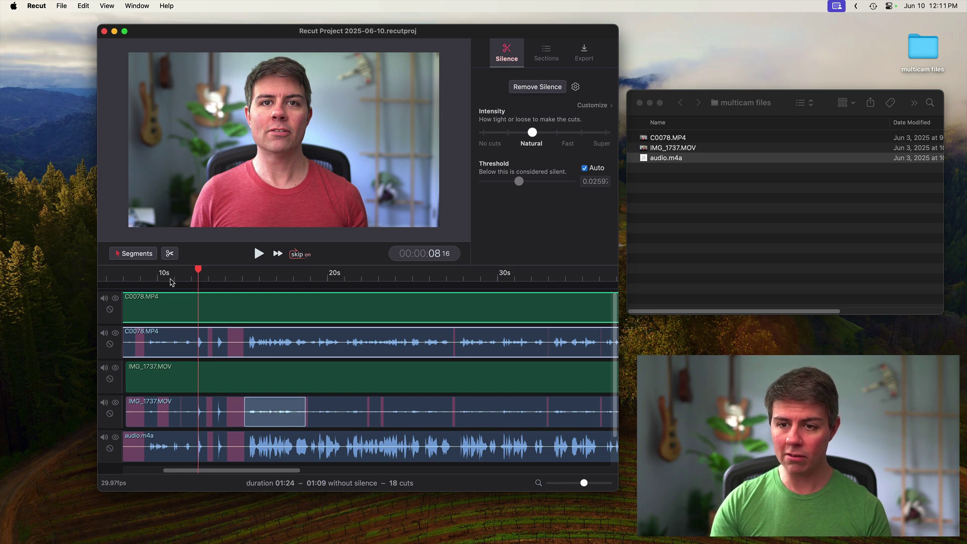
click(138, 257)
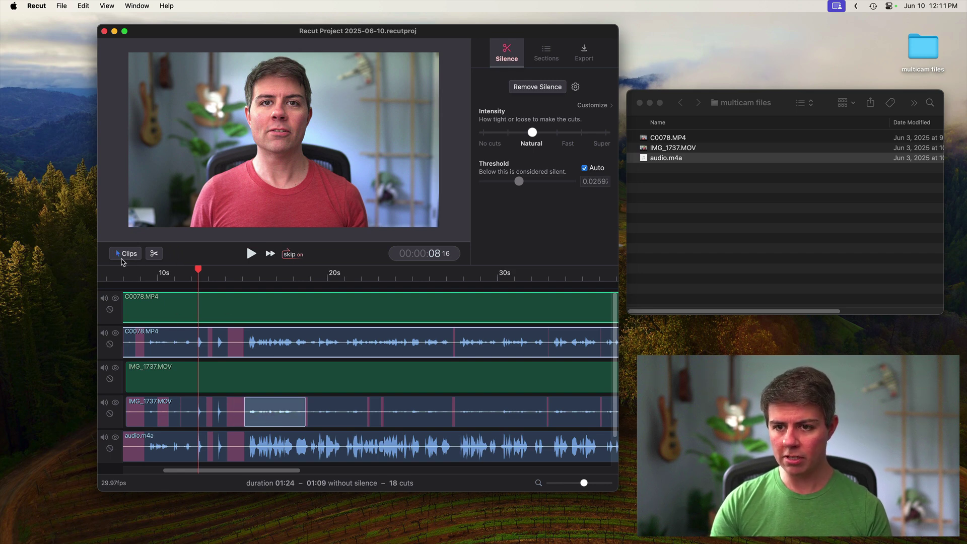
scroll(177, 313, up, 5)
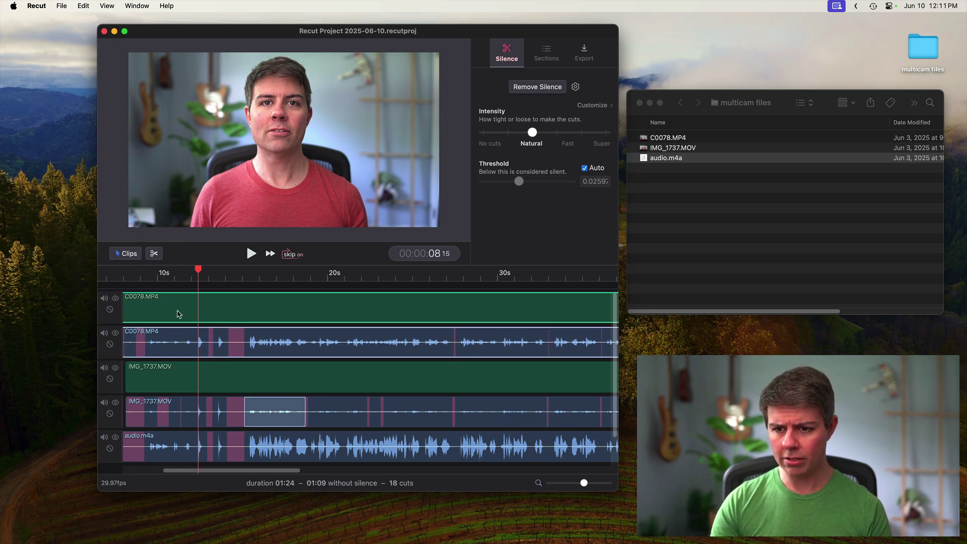
scroll(186, 314, up, 3)
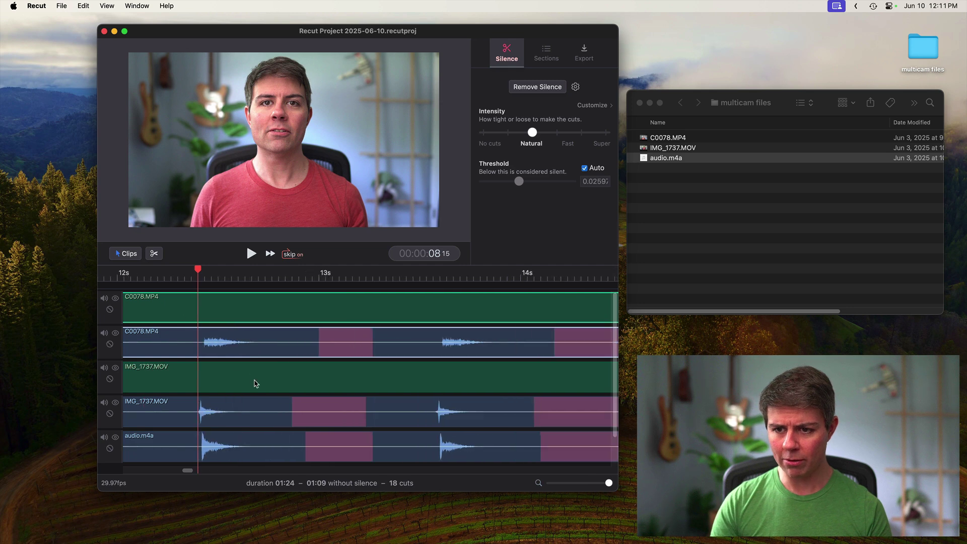
click(210, 277)
drag(211, 277, 195, 277)
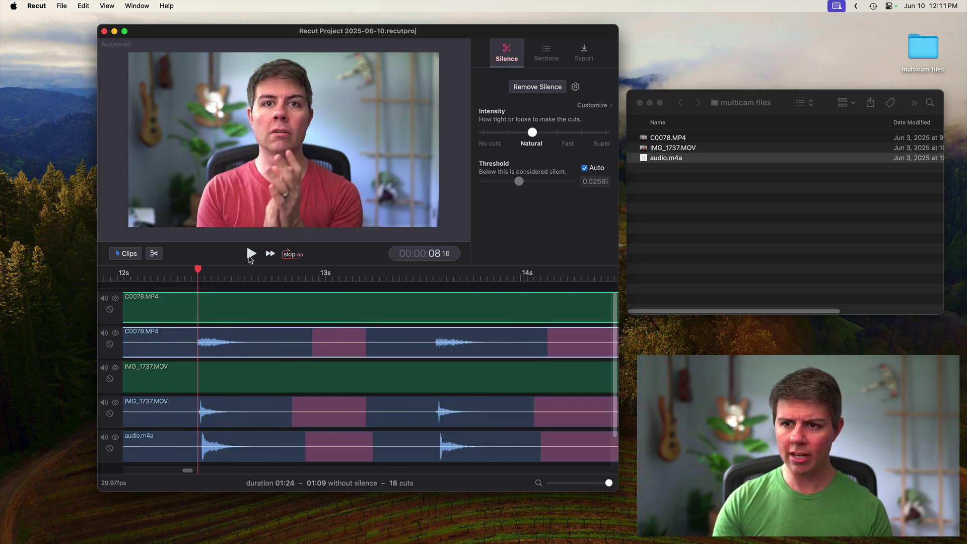
click(251, 254)
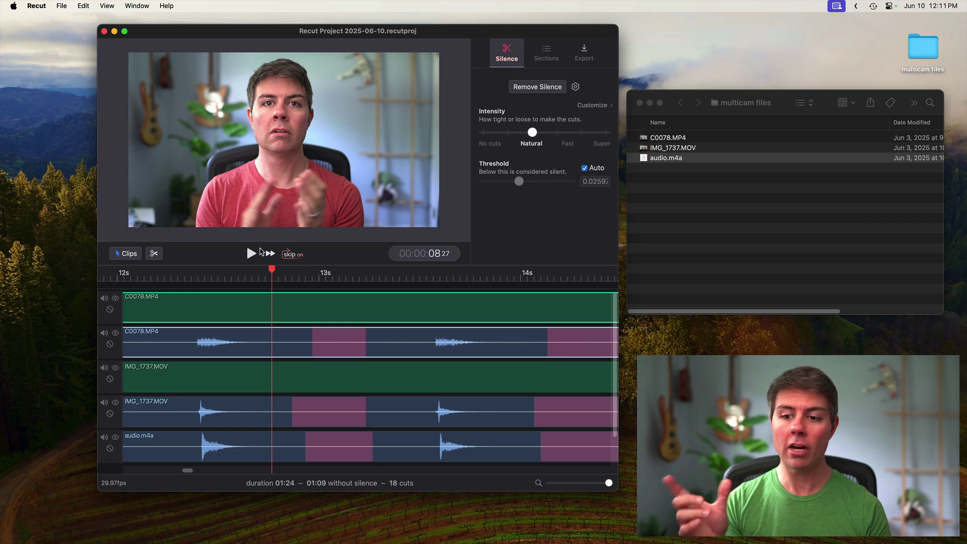
key(super+minus)
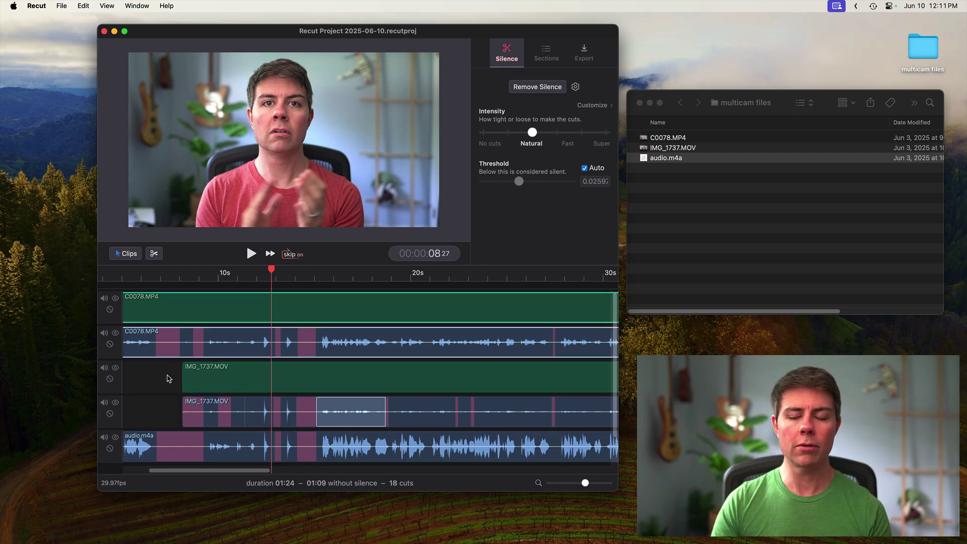
- Exclude the C0078 and IMG_1737 audio tracks from silence detection, then include them again
click(109, 346)
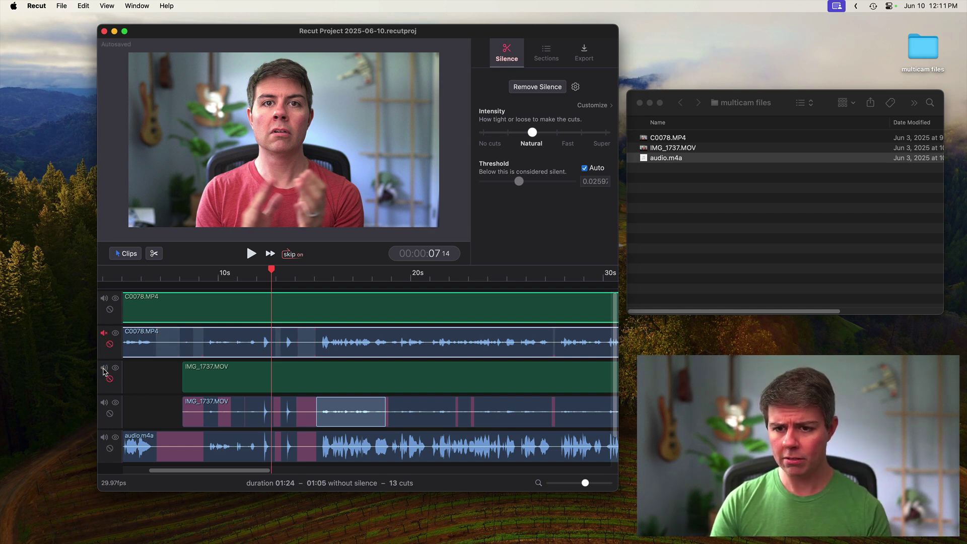
click(109, 413)
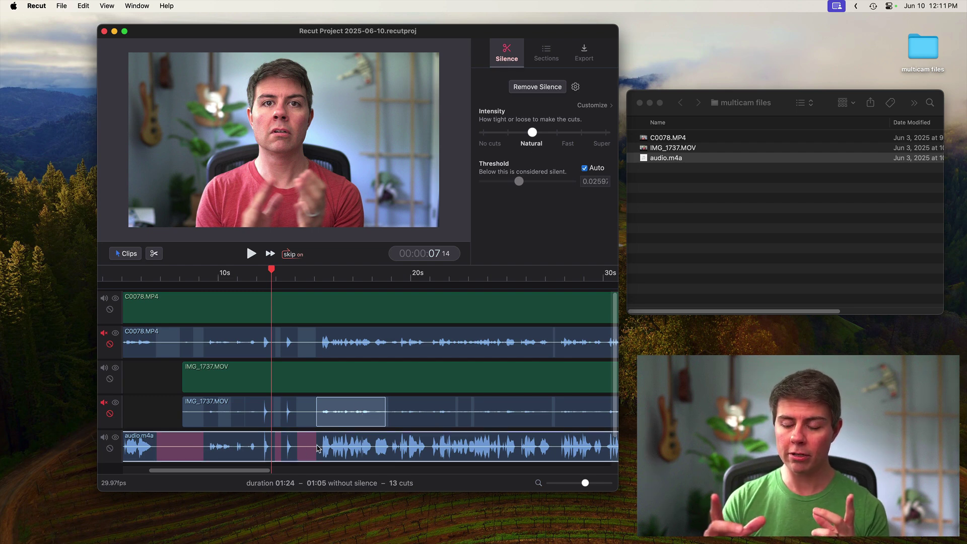
click(110, 413)
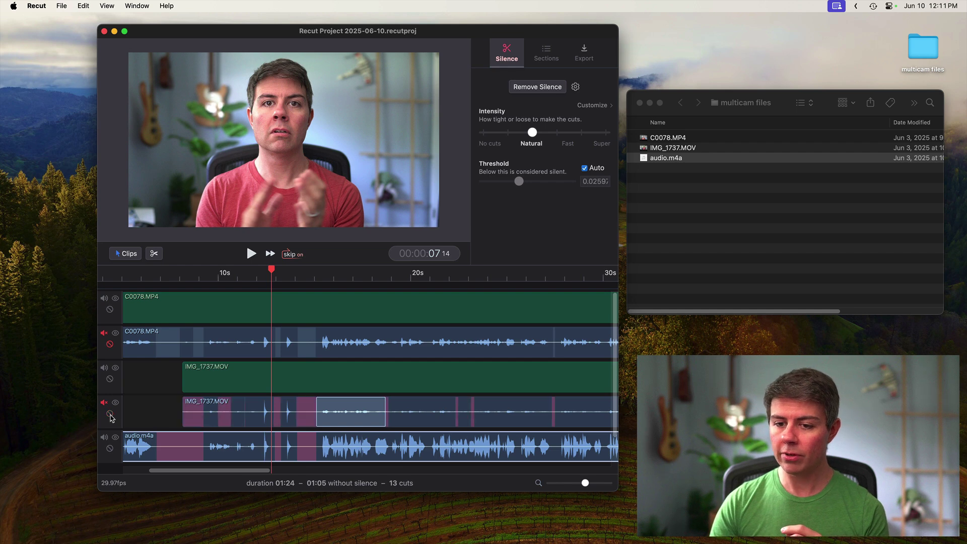
click(109, 344)
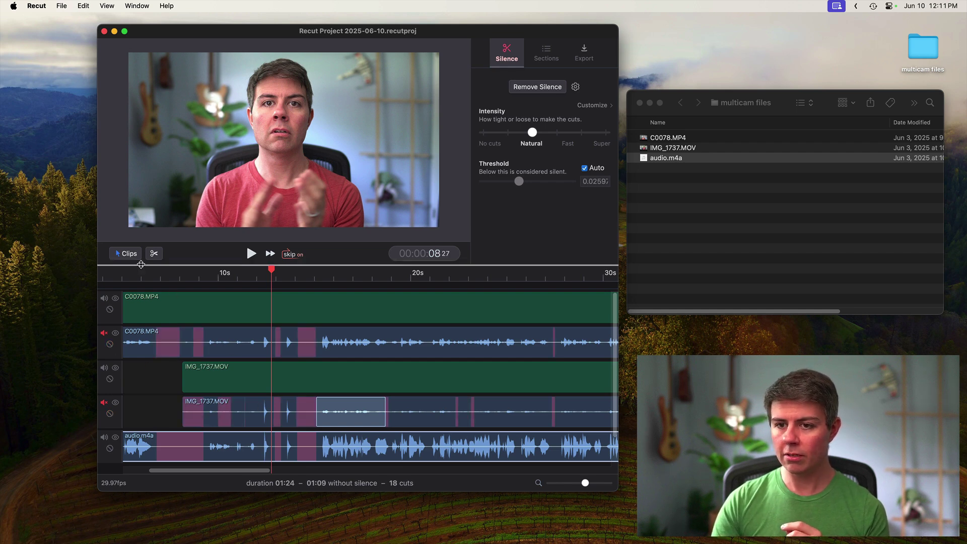
- In Segments mode, ignore both camera audio tracks again and scrub to about 8 seconds
click(129, 254)
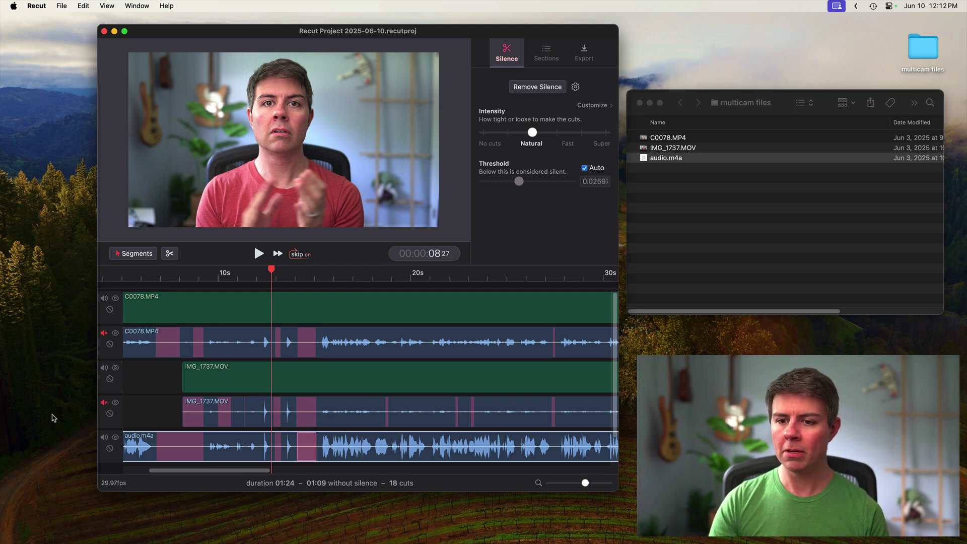
click(109, 413)
click(110, 345)
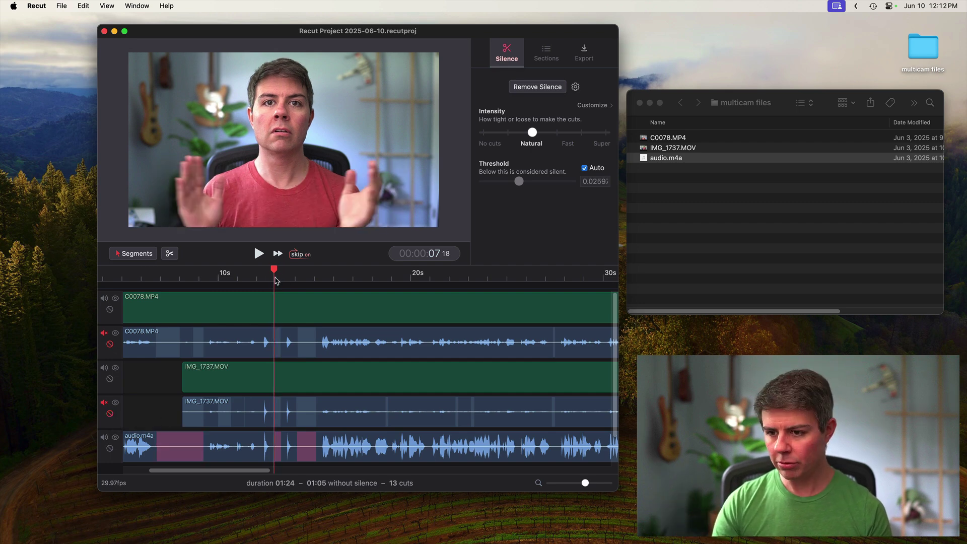
drag(279, 280, 292, 280)
scroll(261, 322, down, 5)
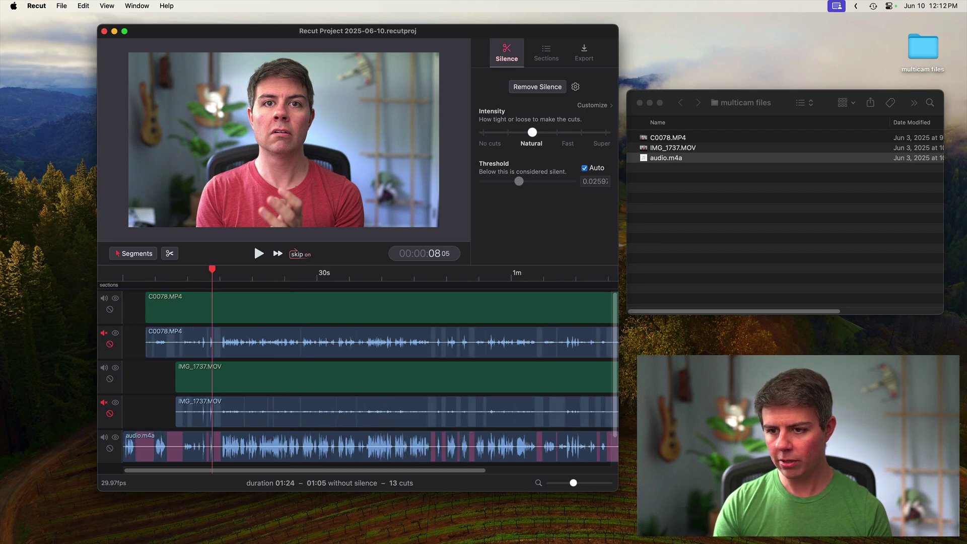
- Export the timeline as Final Cut Pro (.fcpxml) with Multicam enabled and begin naming the file
scroll(302, 368, up, 2)
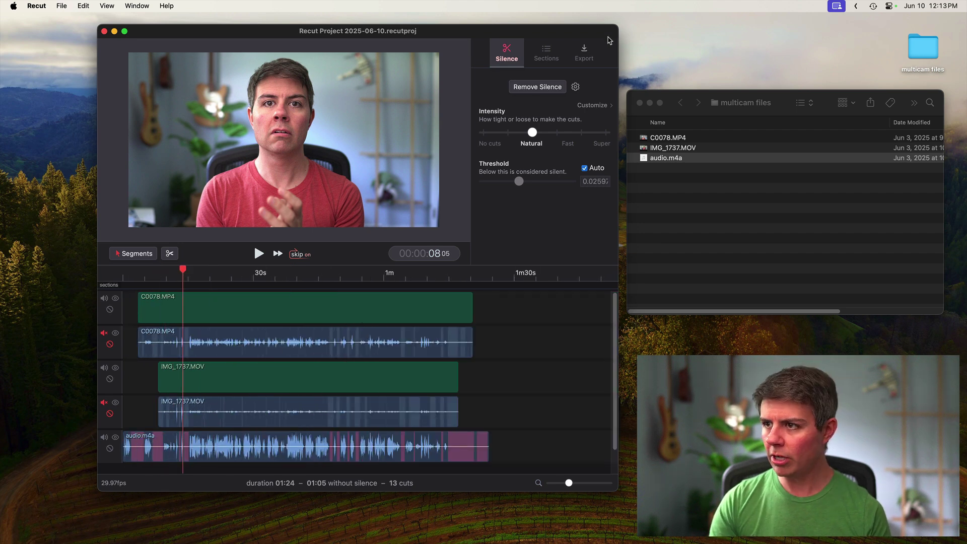
click(587, 55)
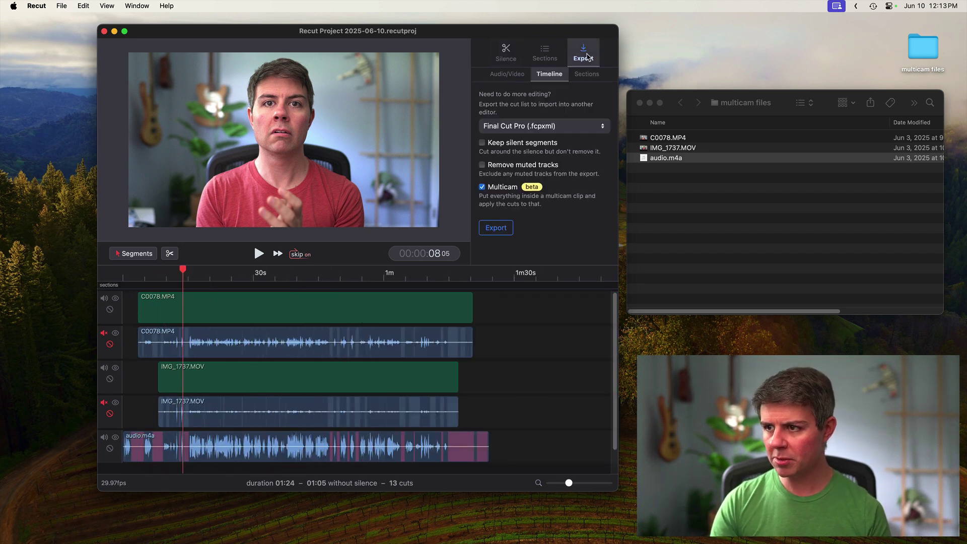
click(540, 77)
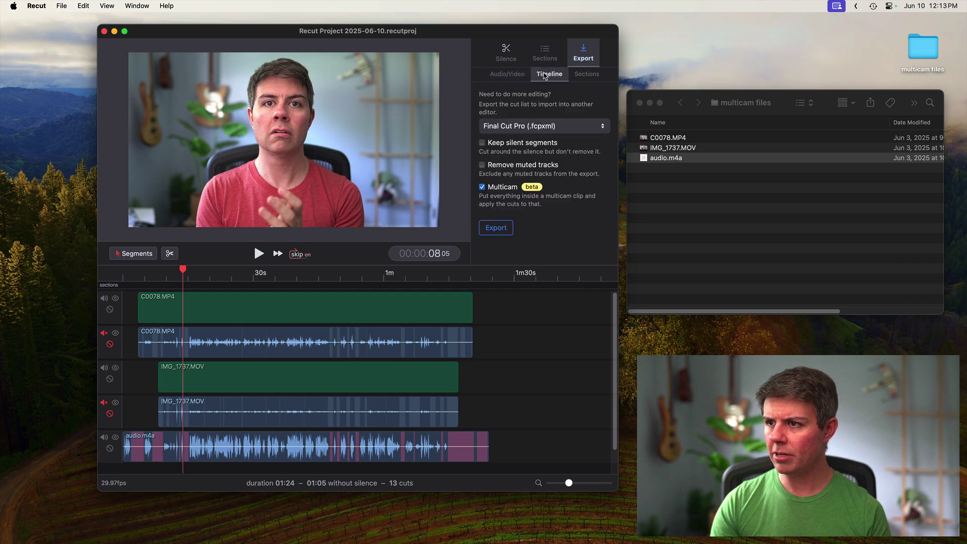
click(528, 125)
click(527, 124)
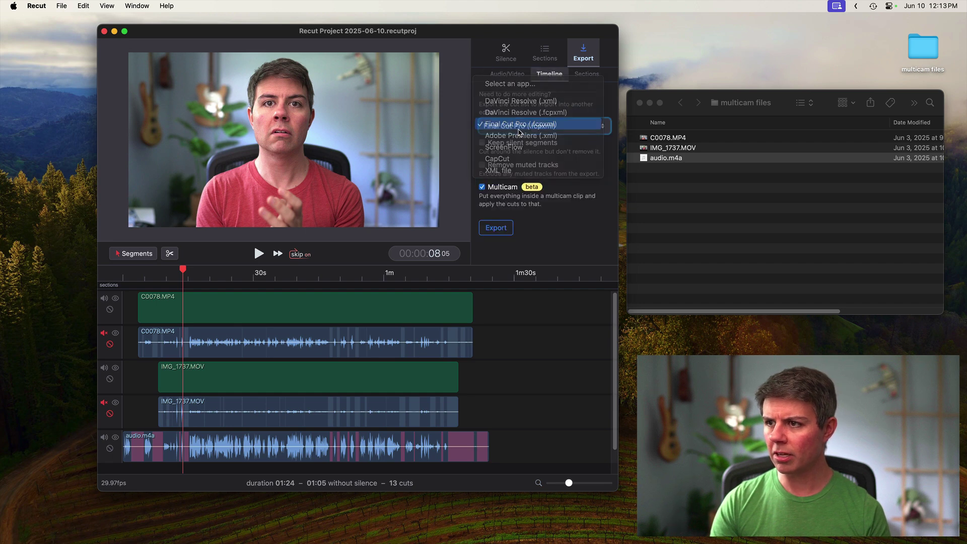
click(484, 189)
click(482, 188)
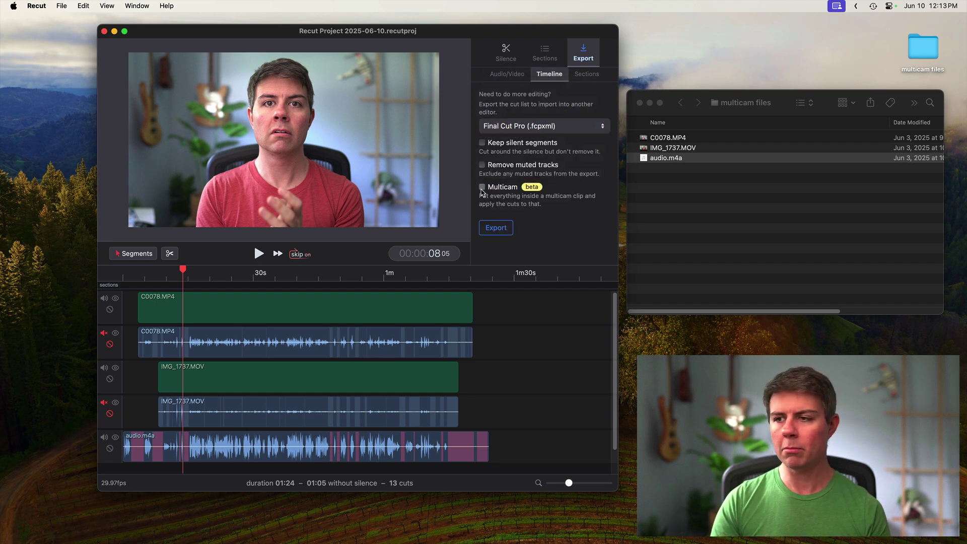
click(496, 230)
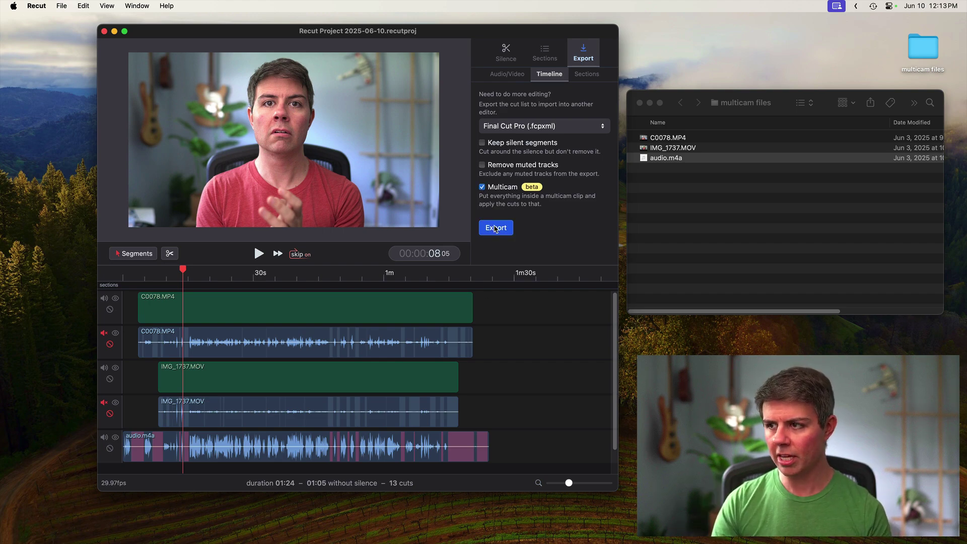
text(m)
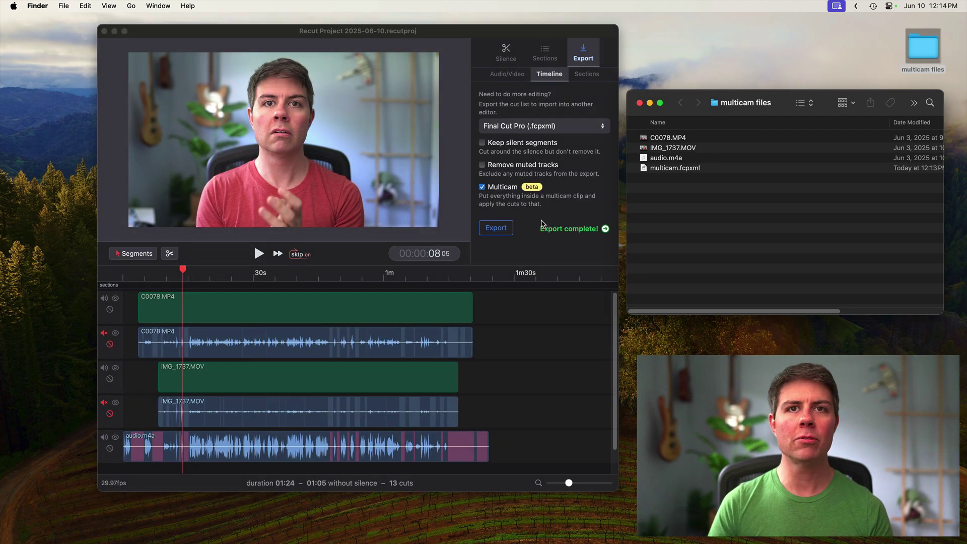
- Open multicam.fcpxml and import it into the Recut office hours library
double_click(675, 169)
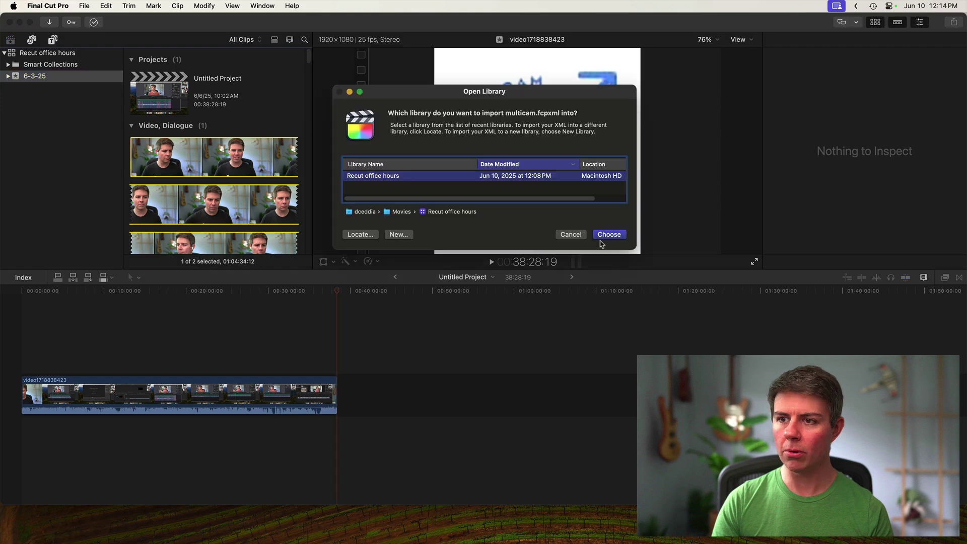
click(610, 235)
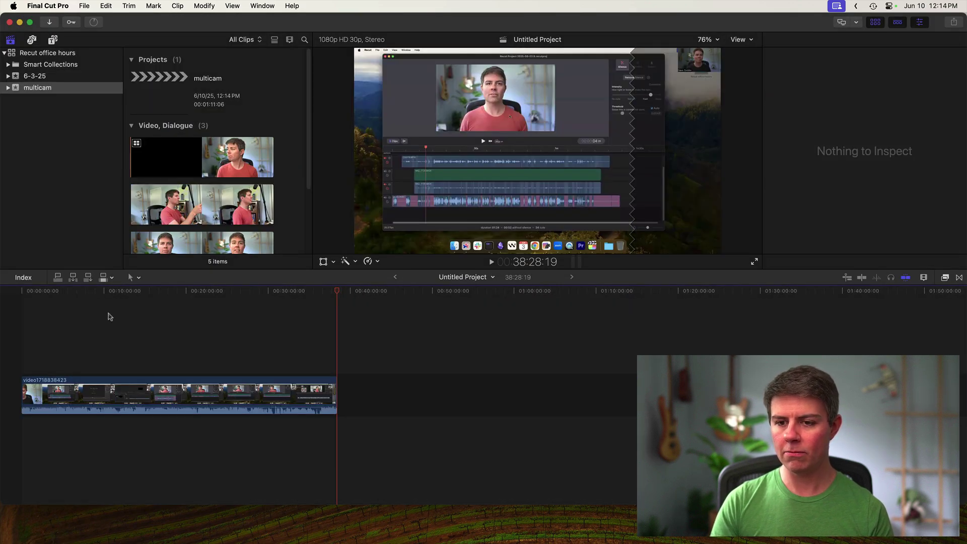
- Open the multicam project in the timeline and load the RecutMulticam source clip into the Viewer
click(146, 95)
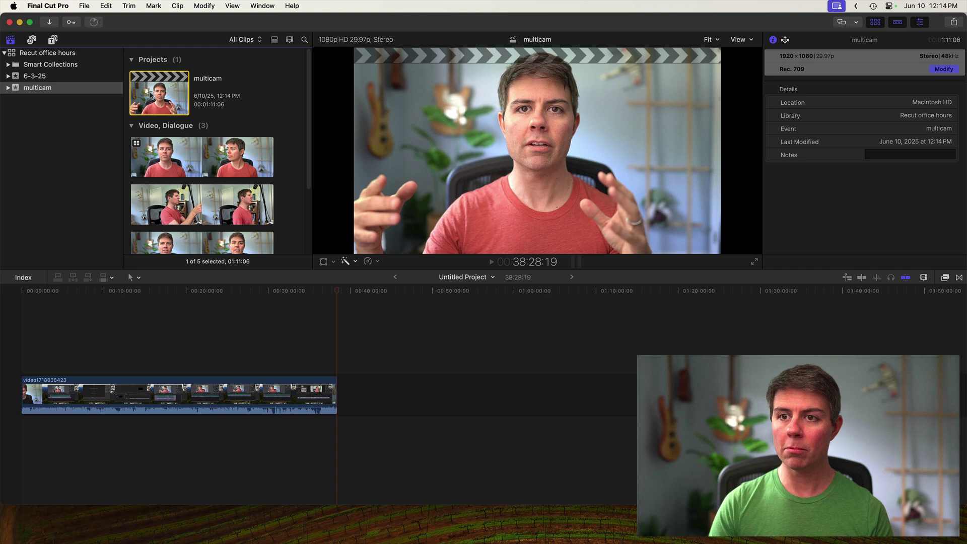
double_click(167, 97)
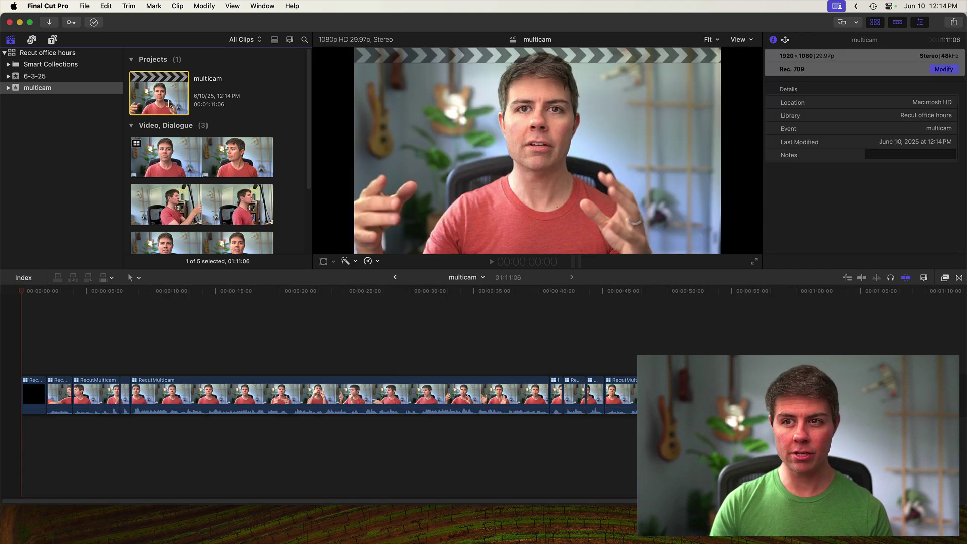
click(146, 294)
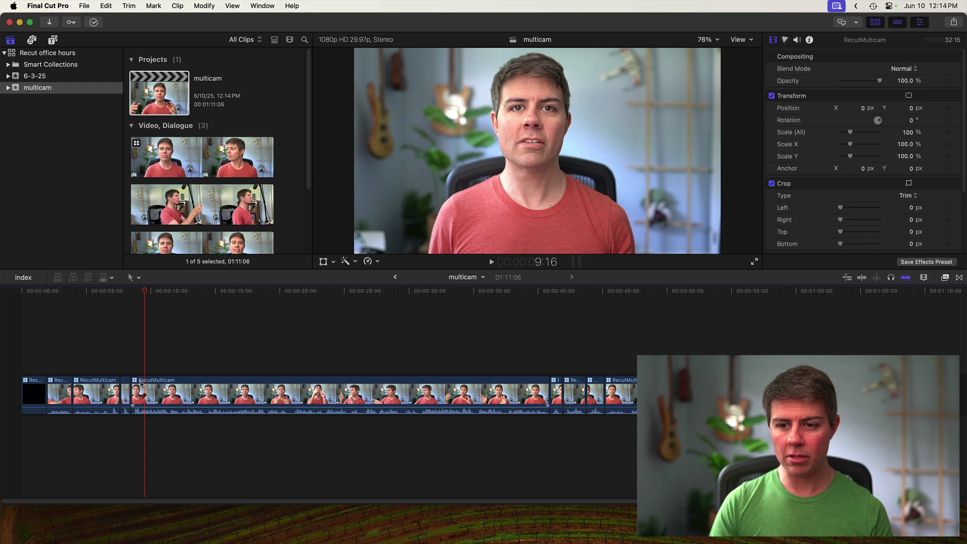
click(123, 294)
click(162, 392)
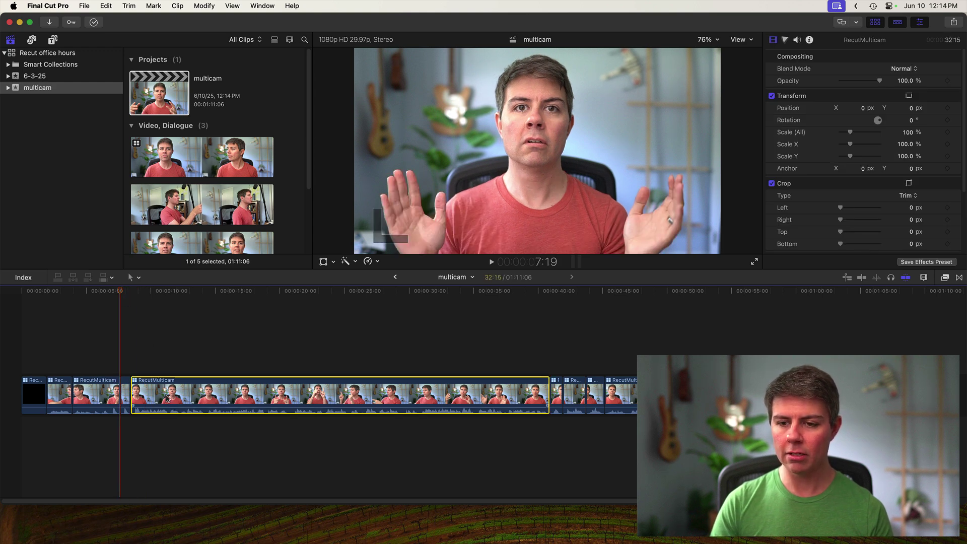
click(169, 159)
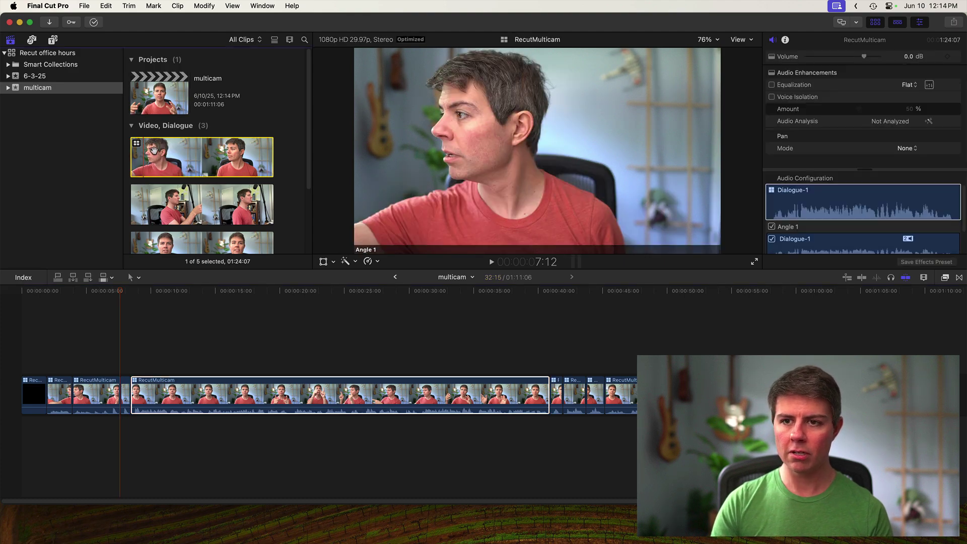
double_click(154, 149)
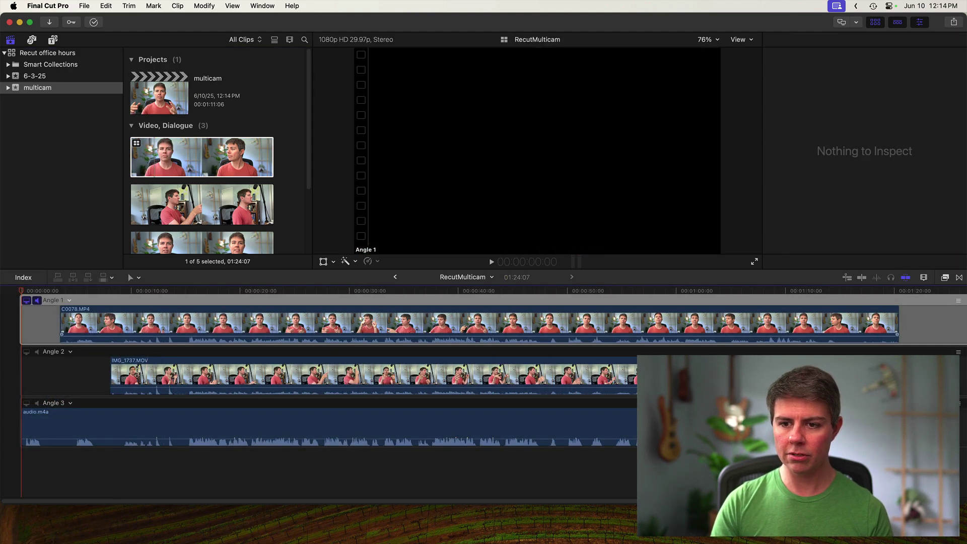
click(204, 290)
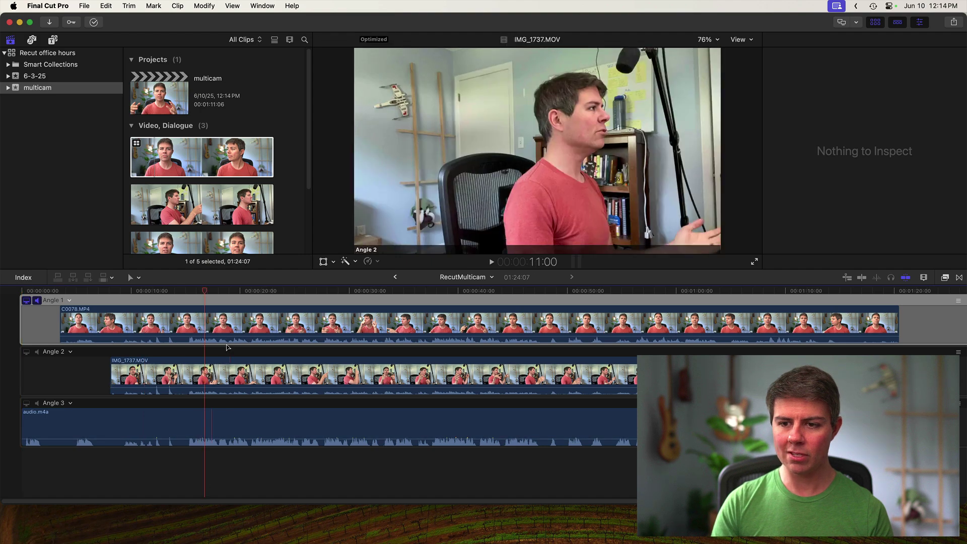
click(395, 277)
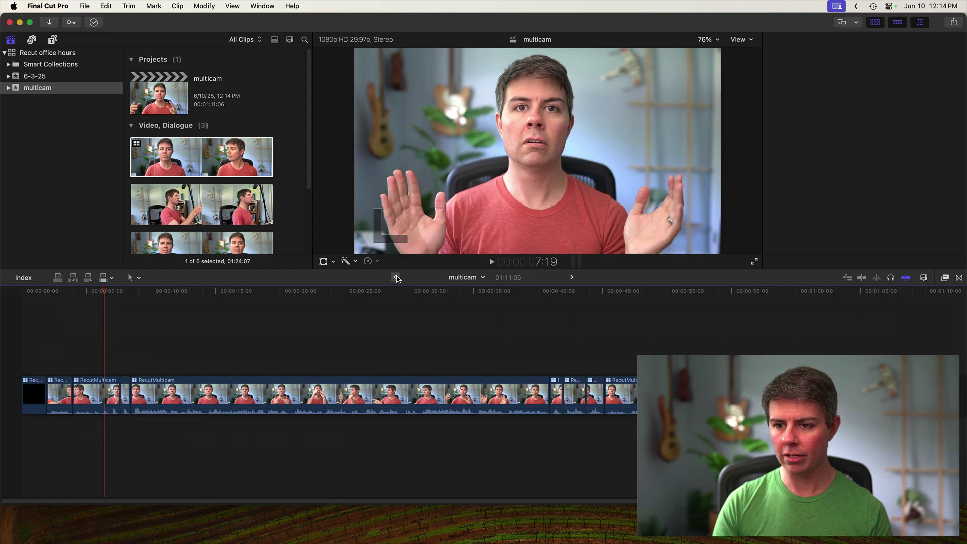
click(233, 395)
double_click(234, 395)
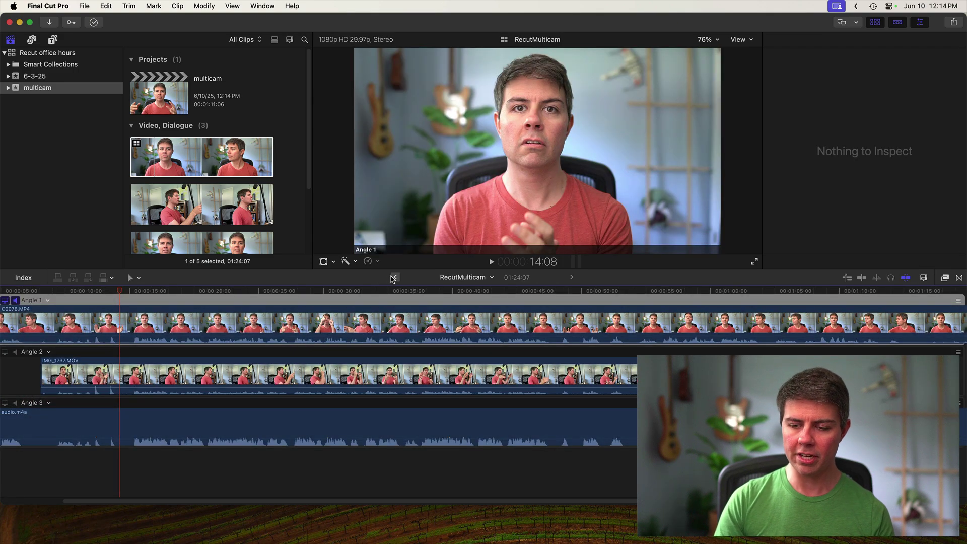
click(394, 276)
- Set the long RecutMulticam clip's active video angle to Angle 2 and preview it near 19 seconds
click(181, 96)
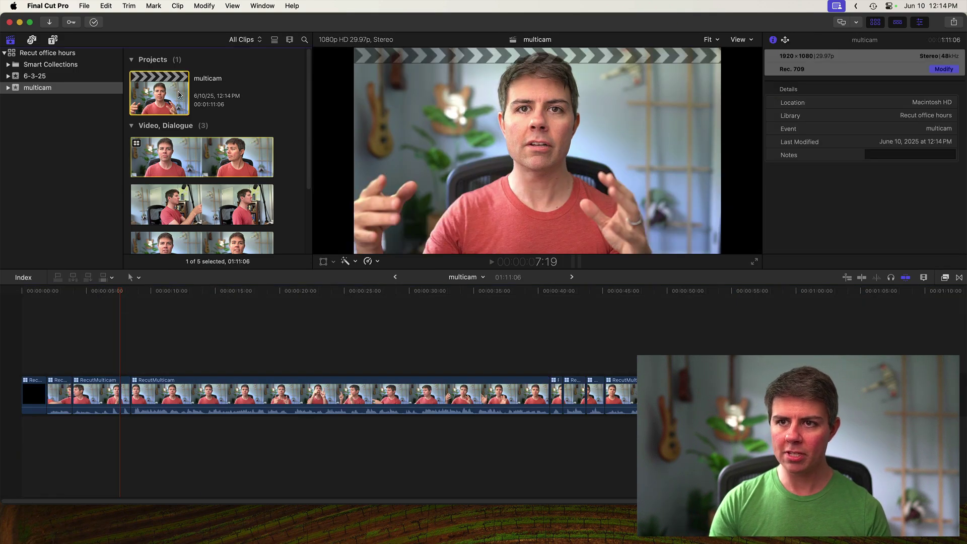
click(185, 391)
right_click(185, 390)
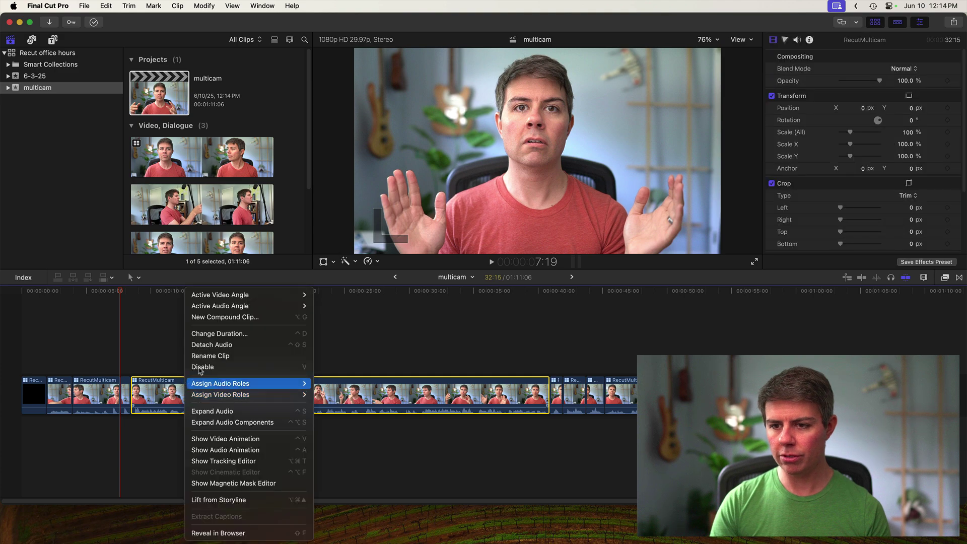
mouse_move(226, 303)
mouse_move(285, 295)
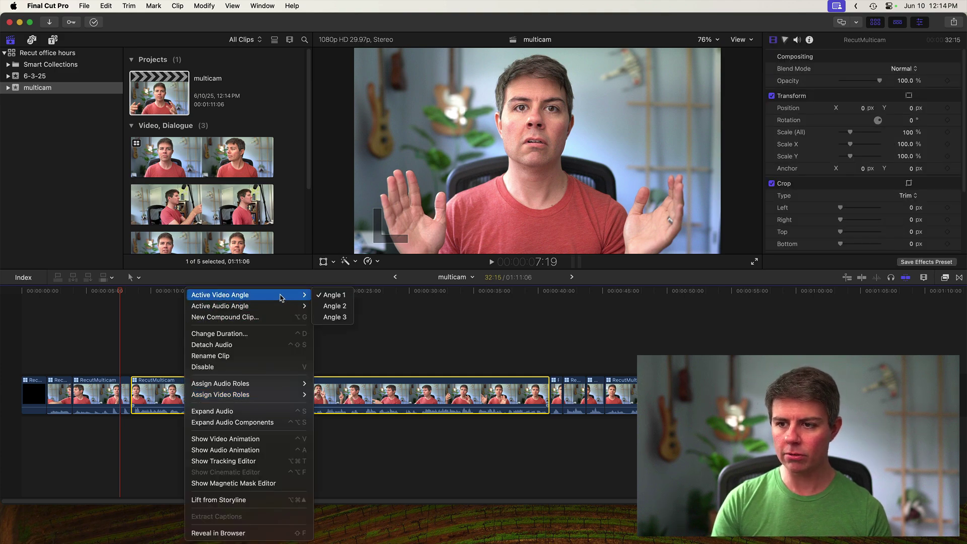
click(335, 306)
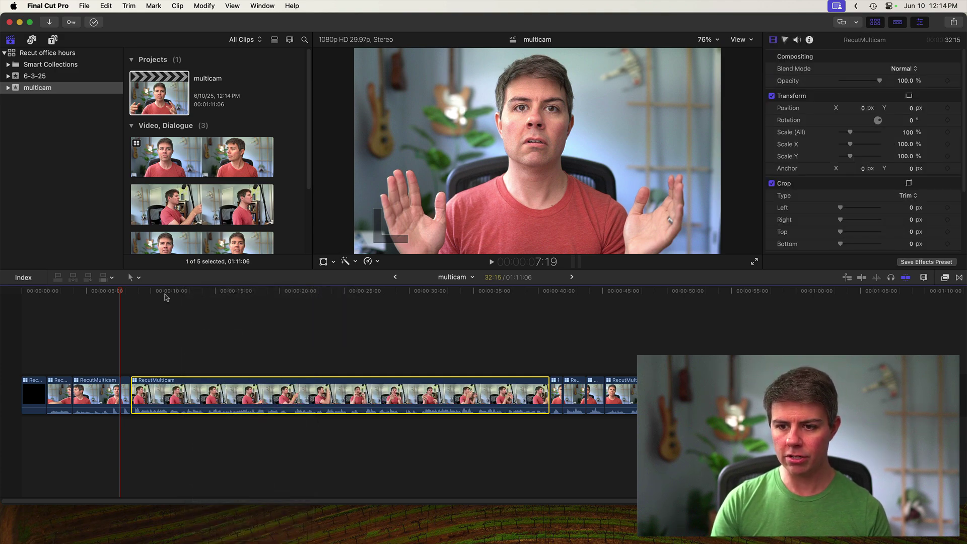
click(278, 328)
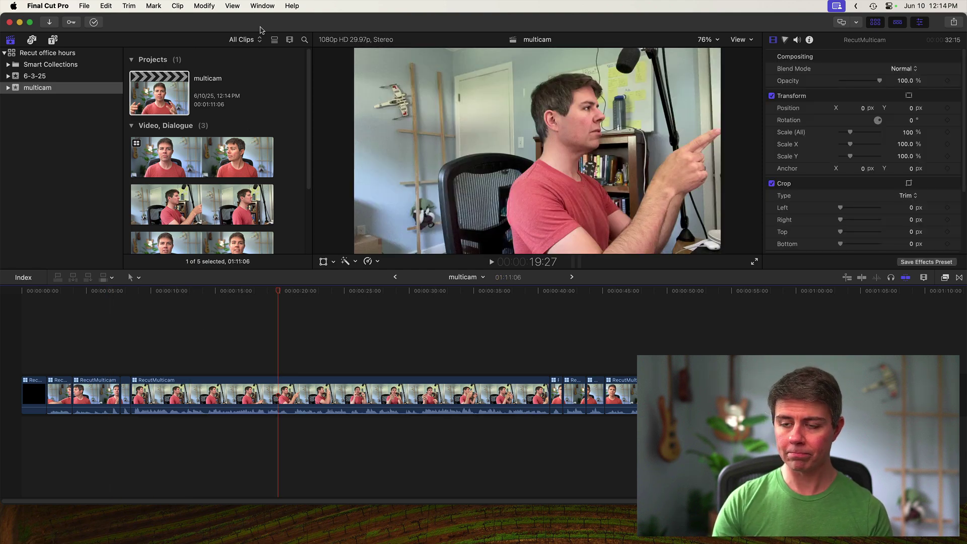
- Hide Final Cut Pro and run Remove Silence on all tracks in Recut
key(super+h)
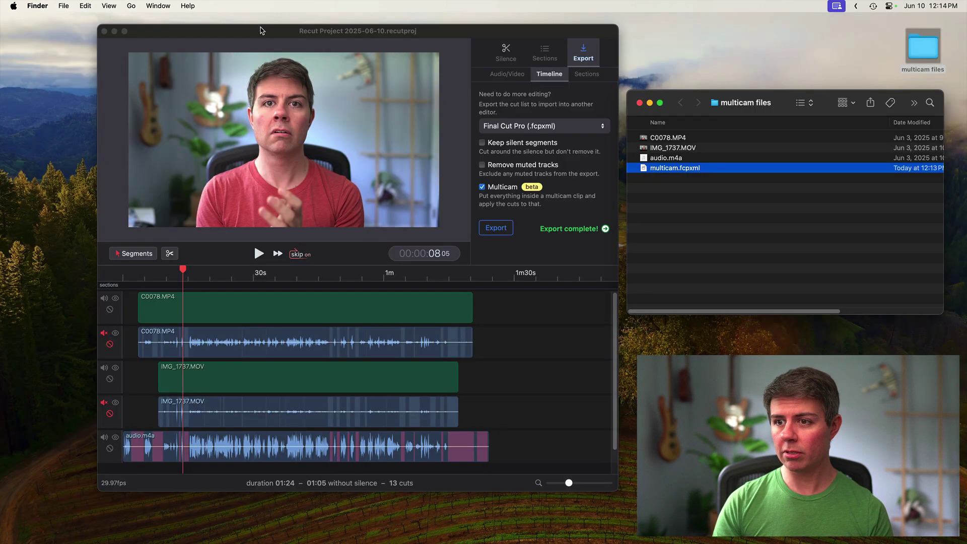
click(556, 84)
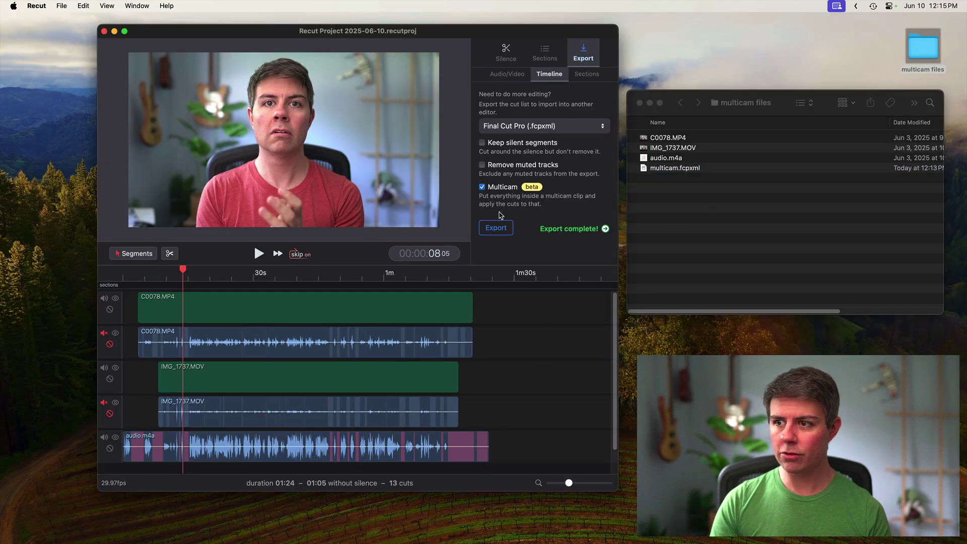
click(508, 53)
click(544, 90)
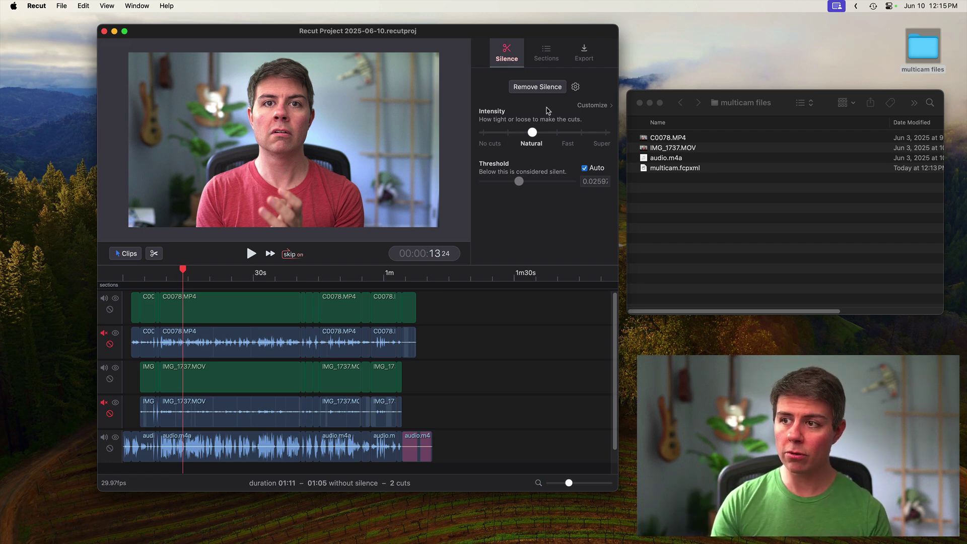
- Review the Export settings and multicam files folder, then return to the Silence tab
click(584, 57)
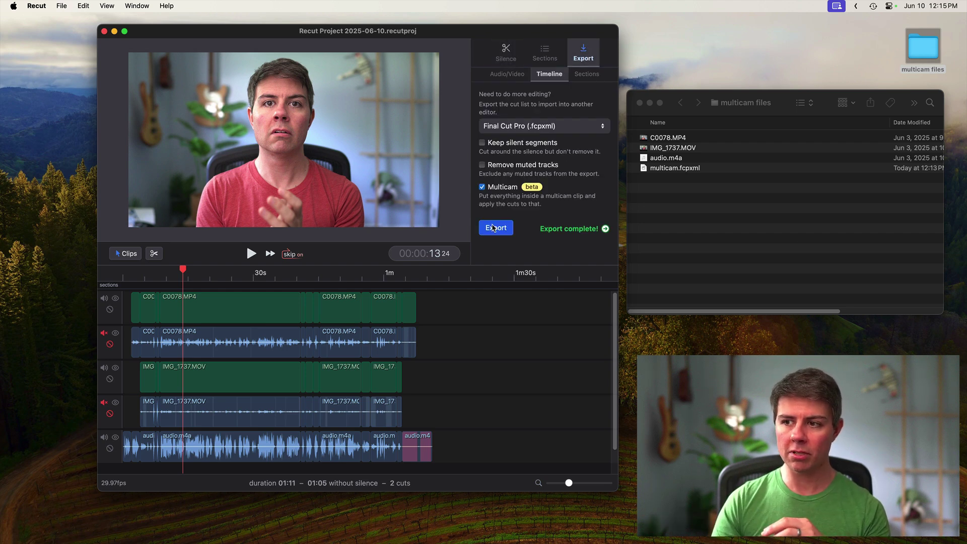
click(687, 175)
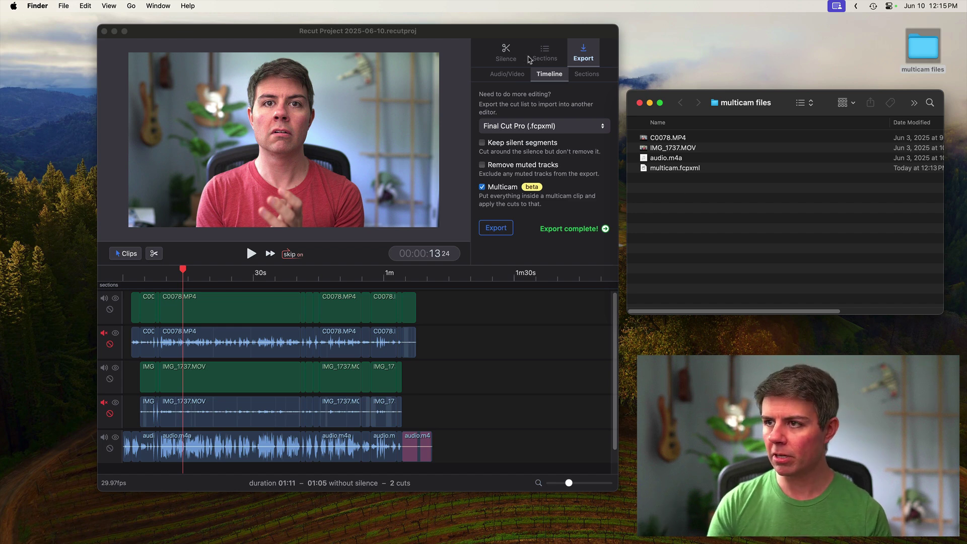
click(520, 72)
click(505, 61)
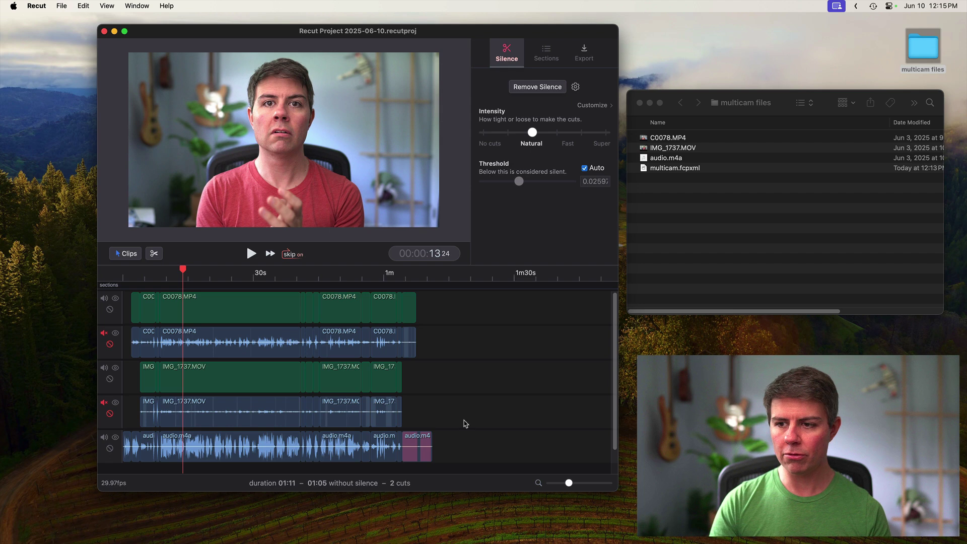
- Delete the trailing pink audio.m4a piece, the trailing clips and the opening clips on all five tracks
click(421, 456)
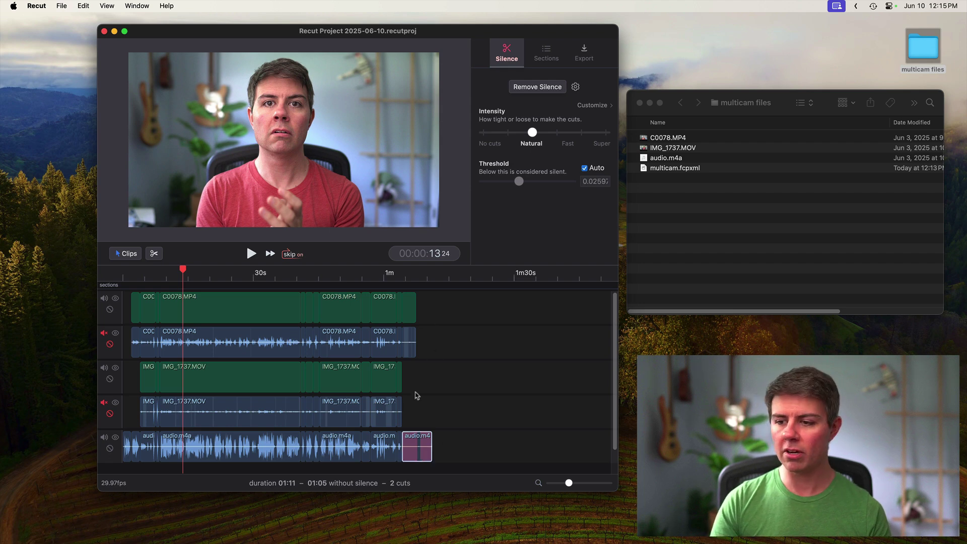
key(Delete)
click(409, 342)
key(Delete)
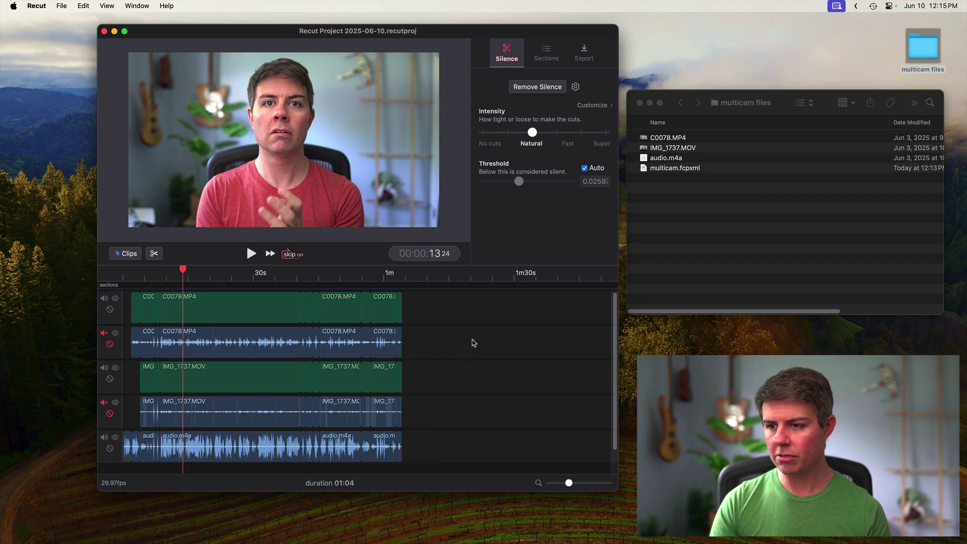
drag(128, 301, 158, 471)
key(Delete)
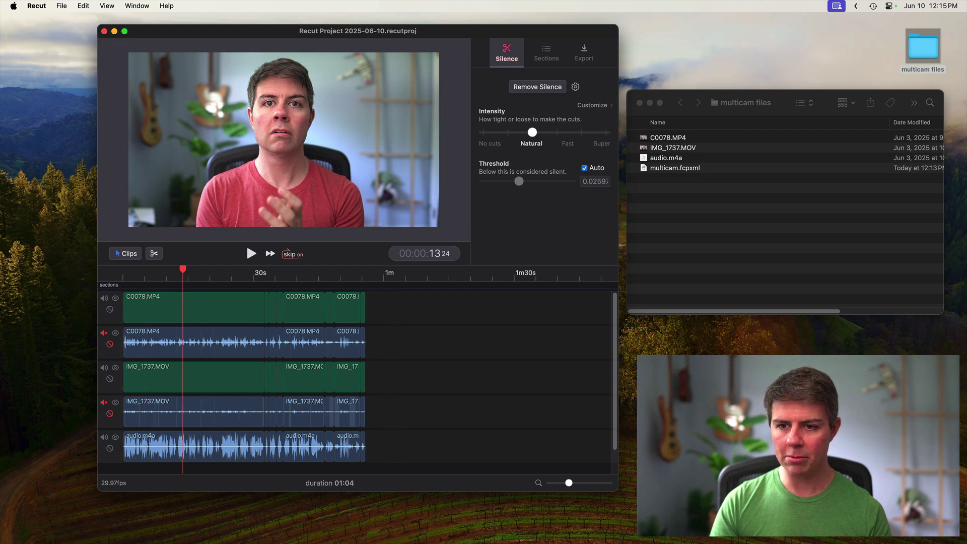
click(119, 276)
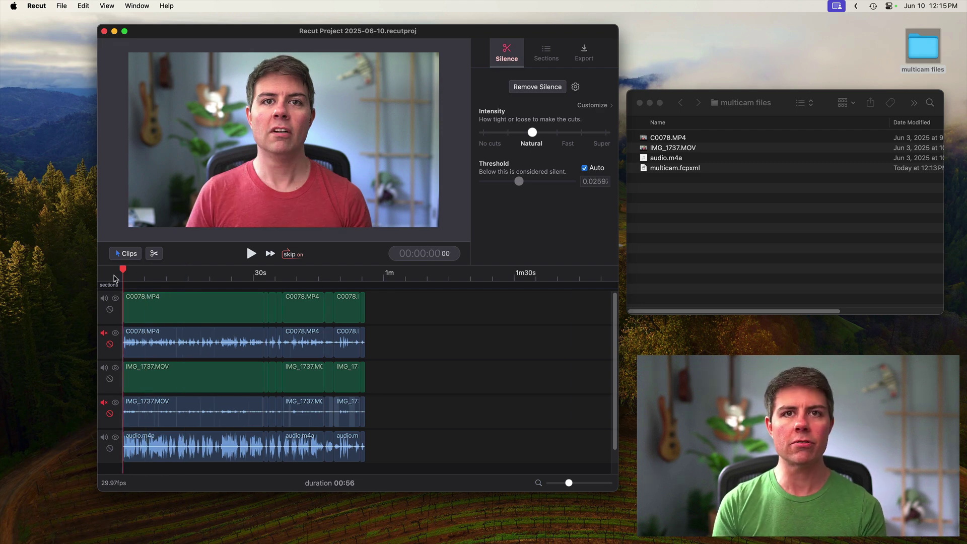
- Bring up Recut's Final Cut Pro (.fcpxml) export settings with Multicam enabled for the 00:56 timeline
click(584, 50)
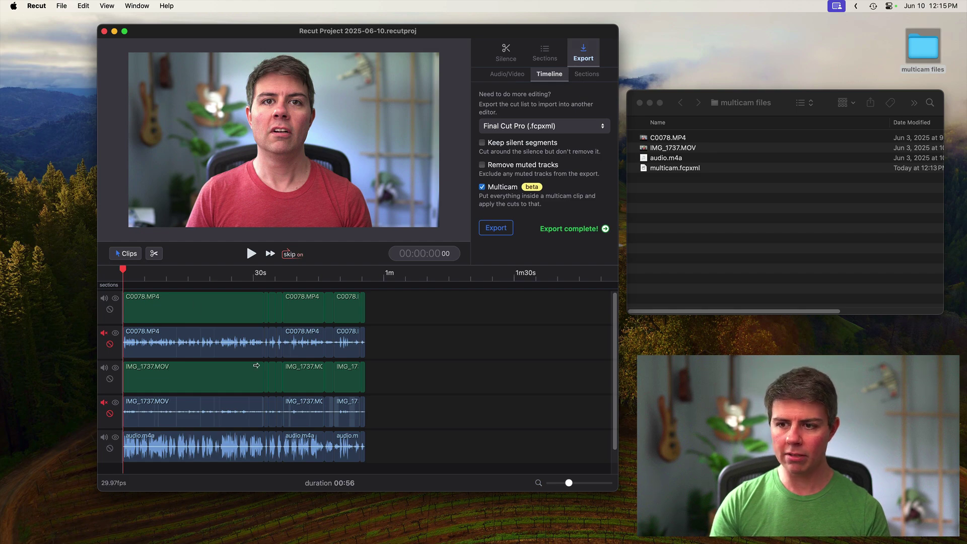